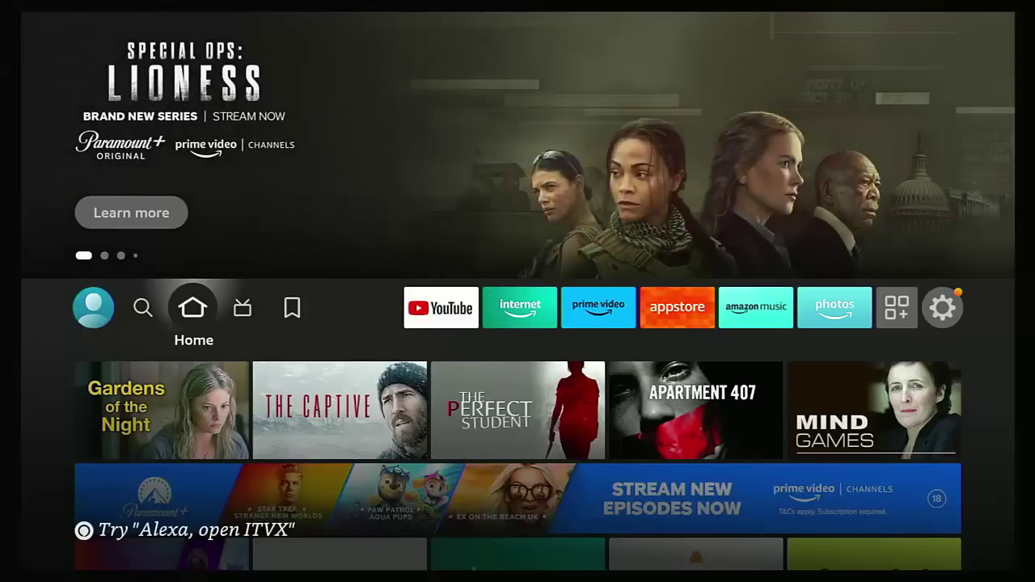
Step: Open Applications > Manage Installed Applications and move down to Amazon Music's size and cache details
key(Right)
key(Right)
key(Right)
key(Right)
key(Right)
key(Right)
key(Right)
key(Right)
key(Right)
key(Right)
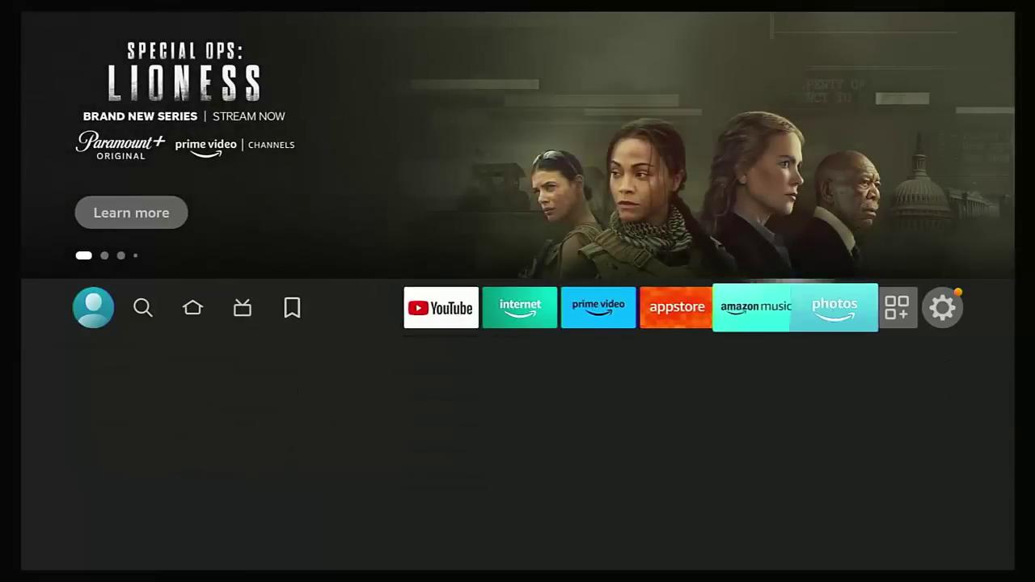
key(Down)
key(Down)
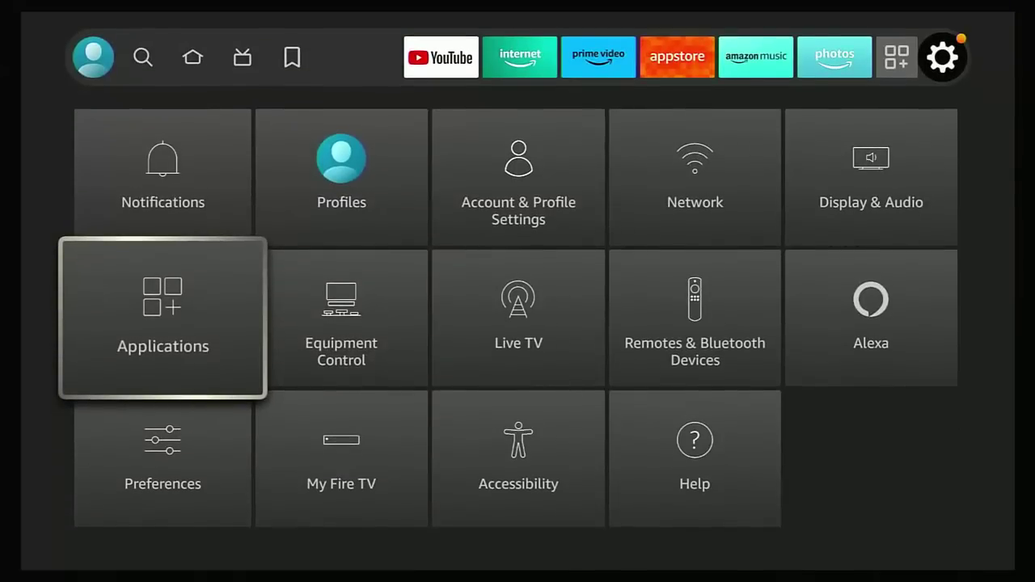
key(Return)
key(Down)
key(Down)
key(Down)
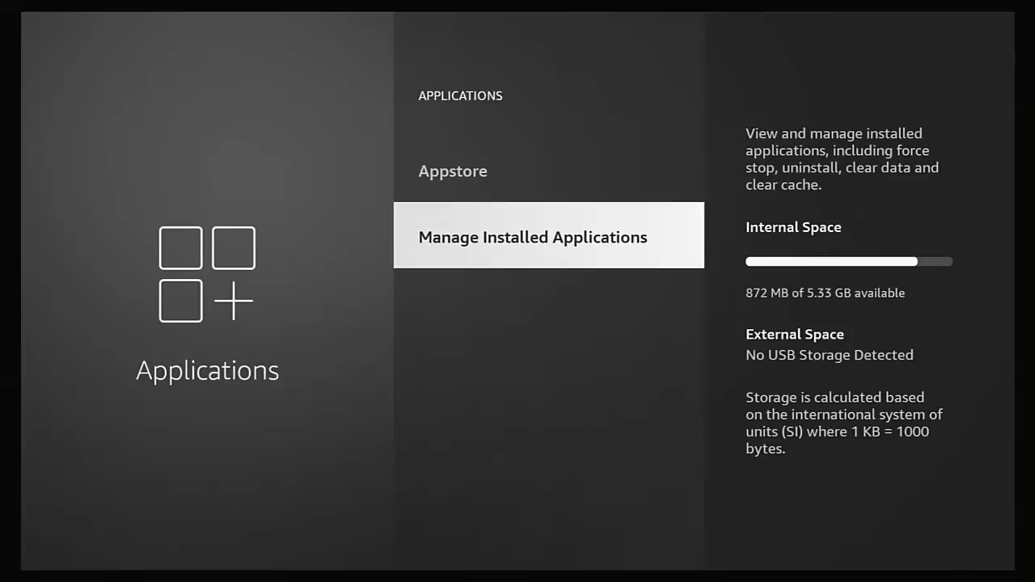
key(Return)
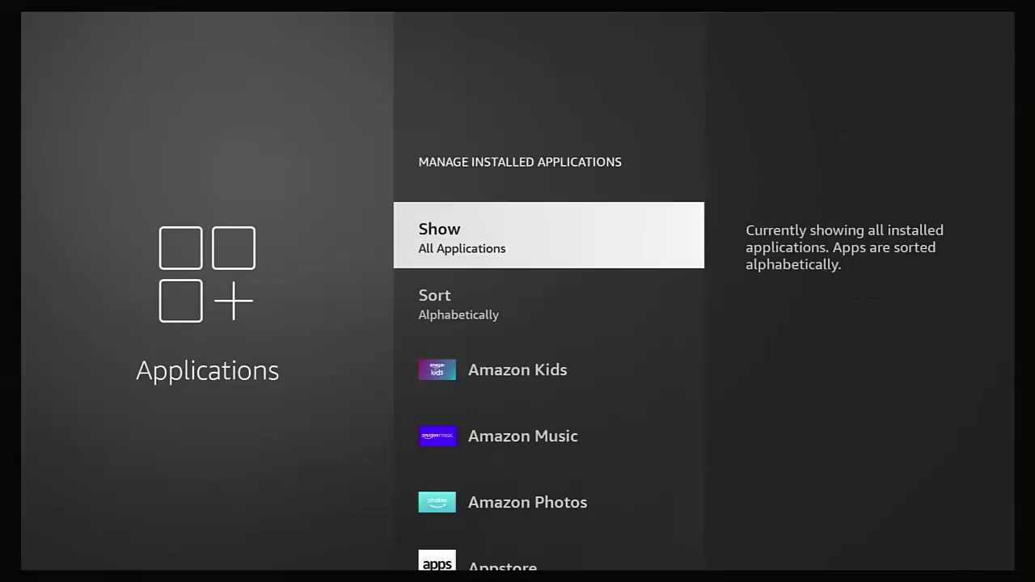
key(Down)
key(Down)
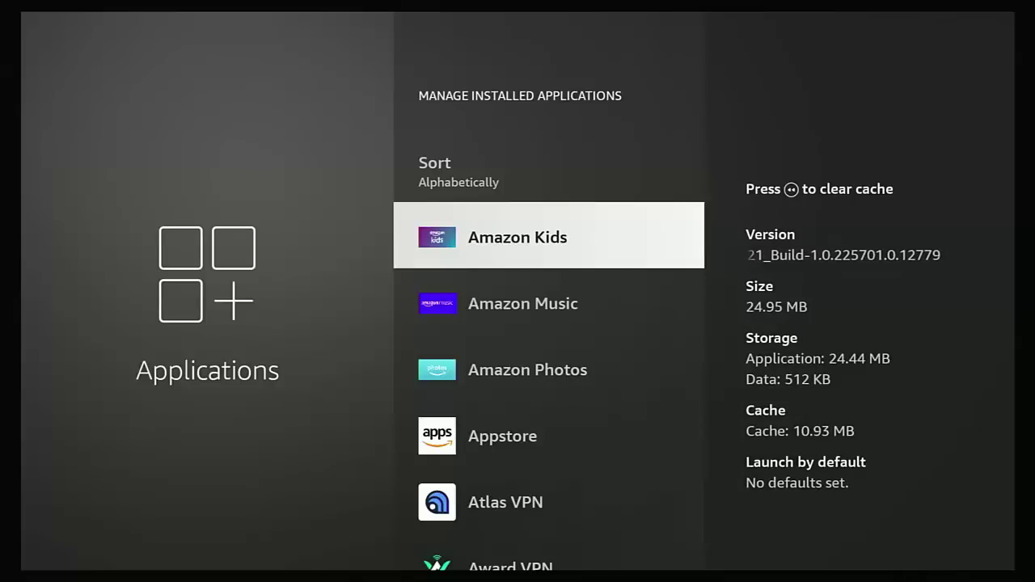
key(Down)
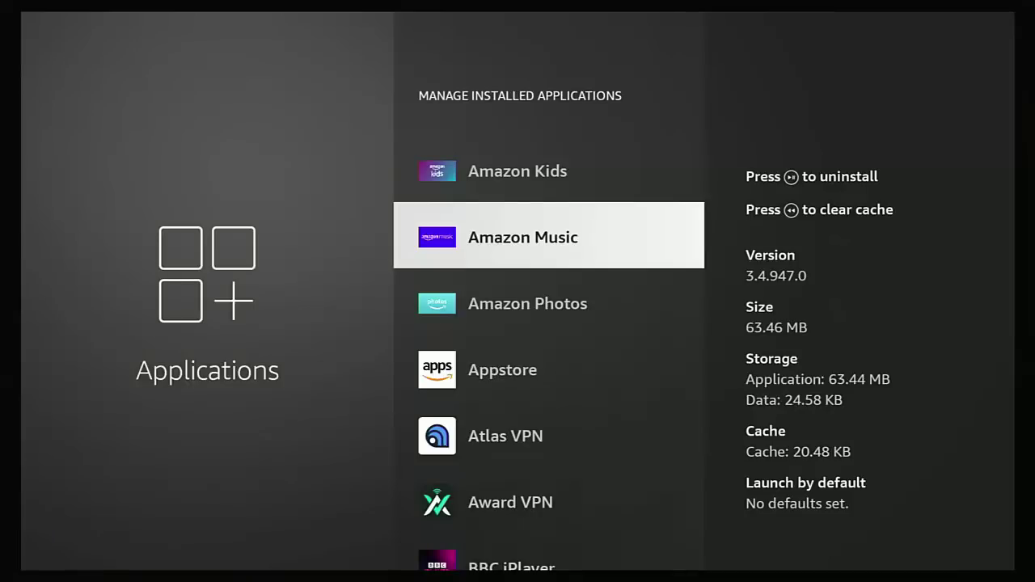
Step: Search Find for 'Do' and open the Downloader app page
key(Home)
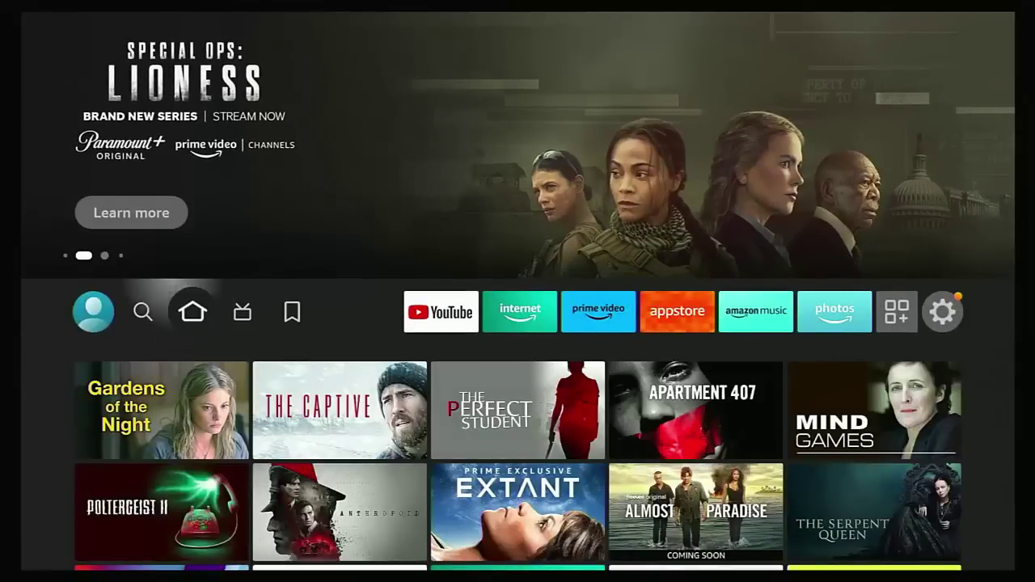
key(Left)
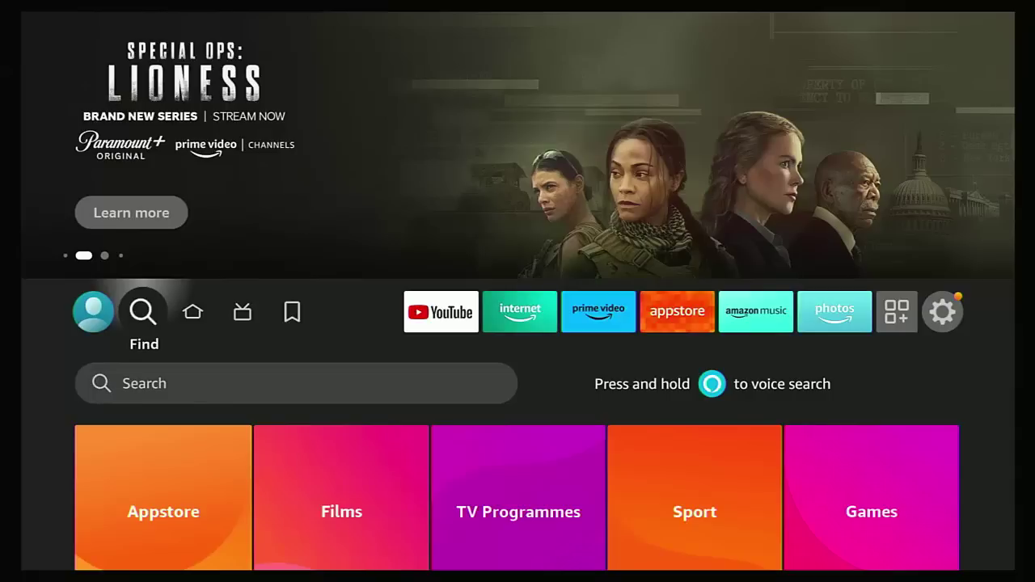
key(Down)
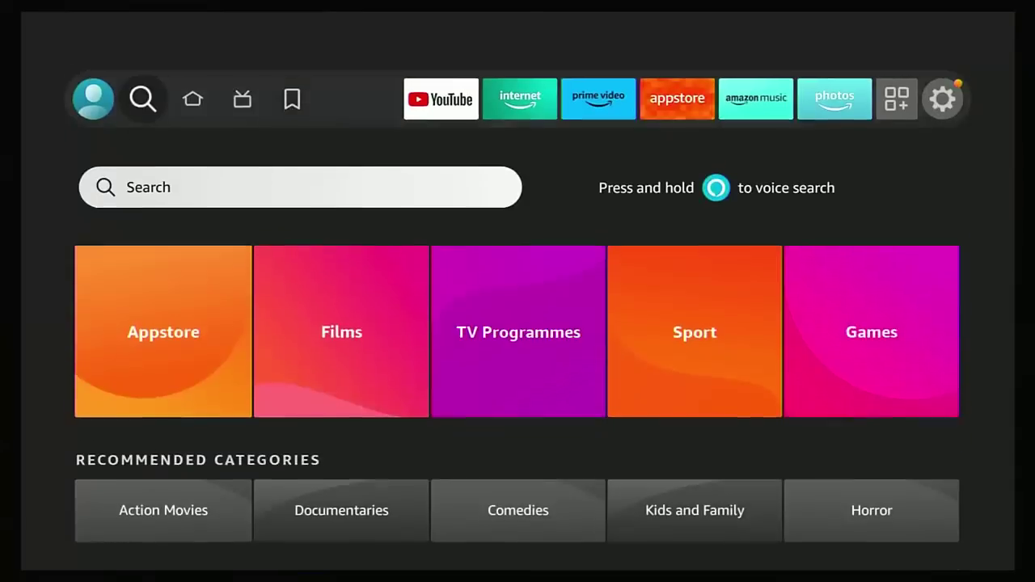
key(Return)
key(Right)
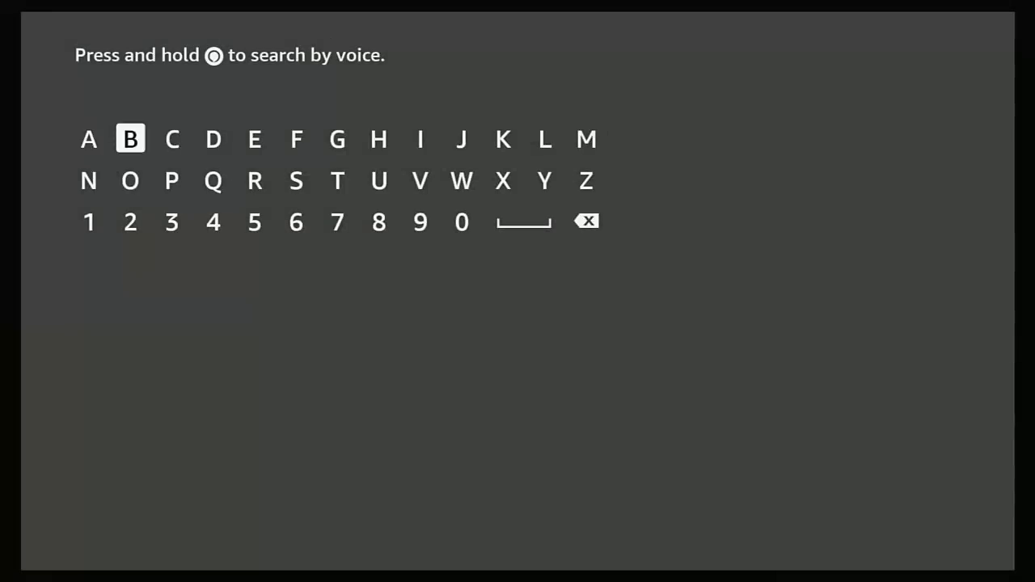
key(Right)
key(Right)
key(Return)
key(Down)
key(Left)
key(Left)
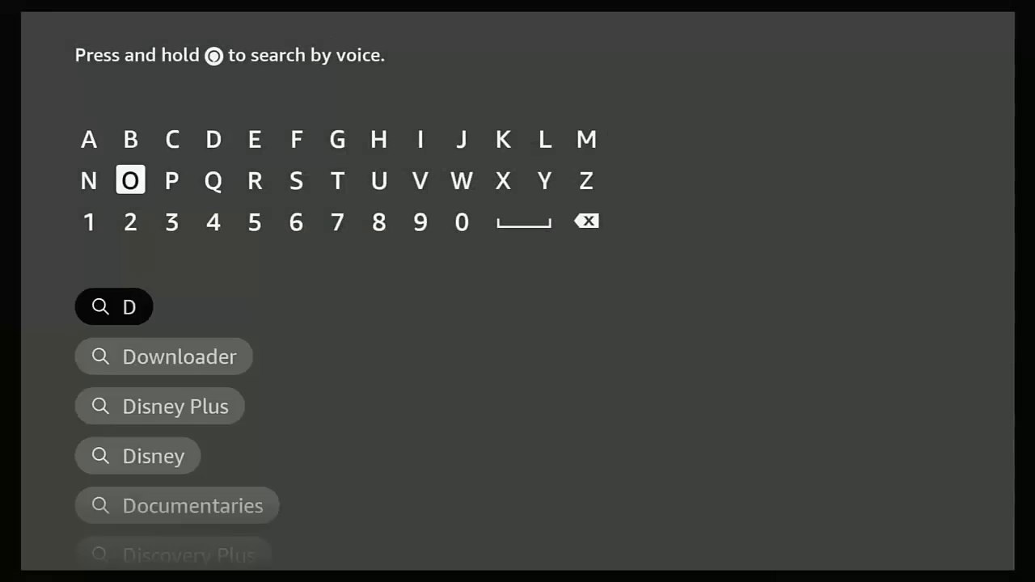
key(Return)
key(Down)
key(Down)
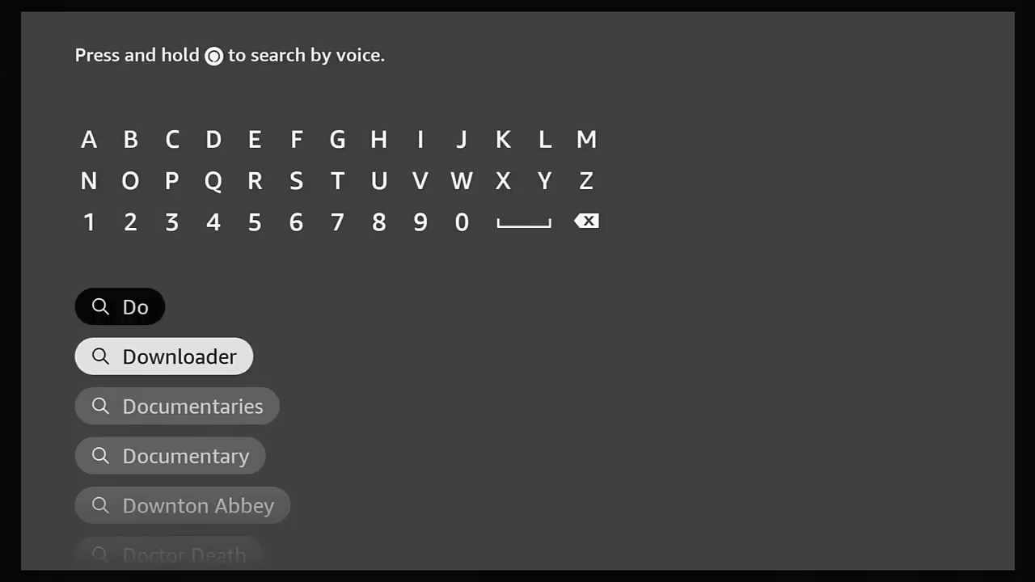
key(Return)
key(Return)
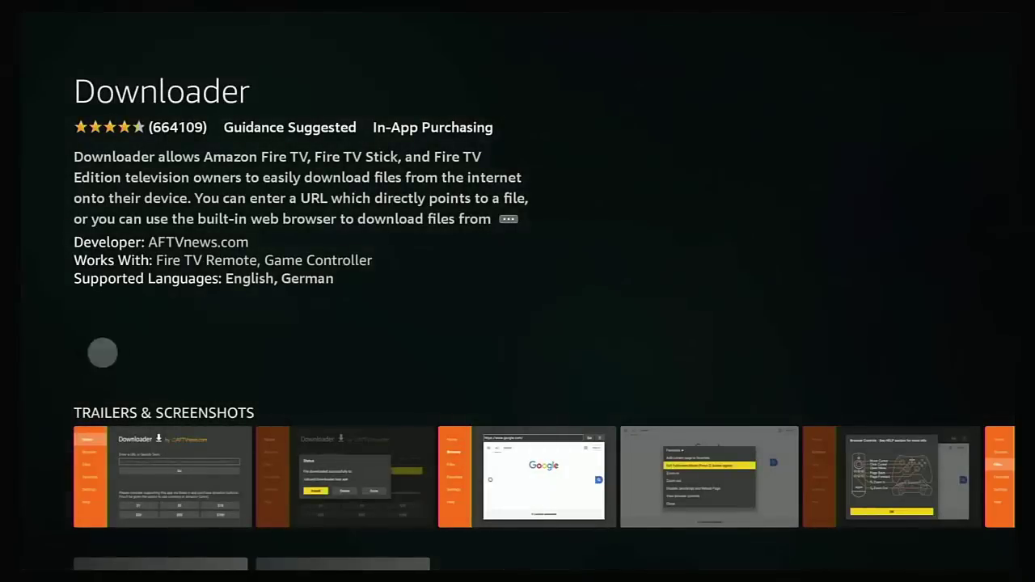
Step: Download and open Downloader, allow it file access, and dismiss the Quick Start Guide
key(Return)
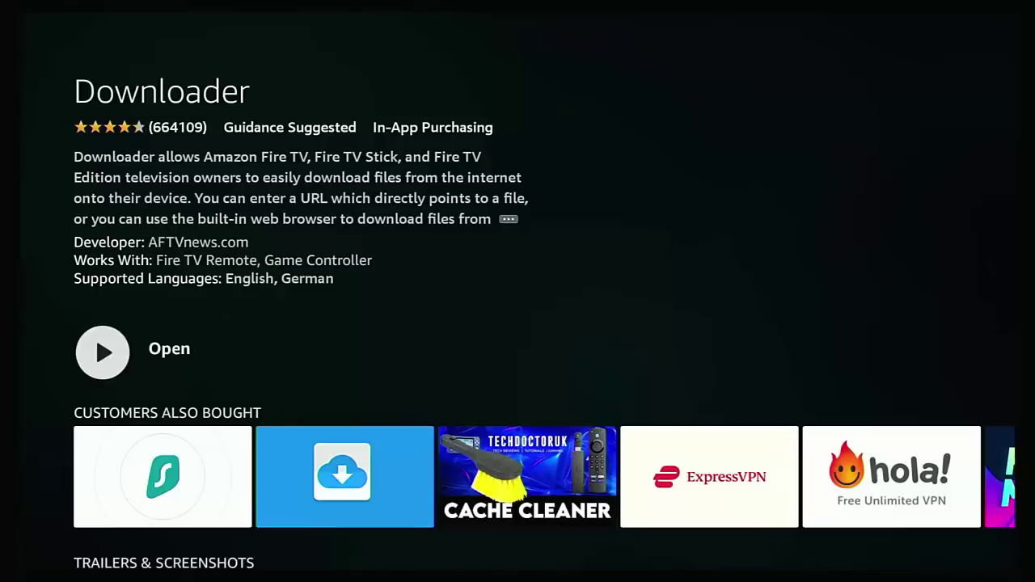
key(Return)
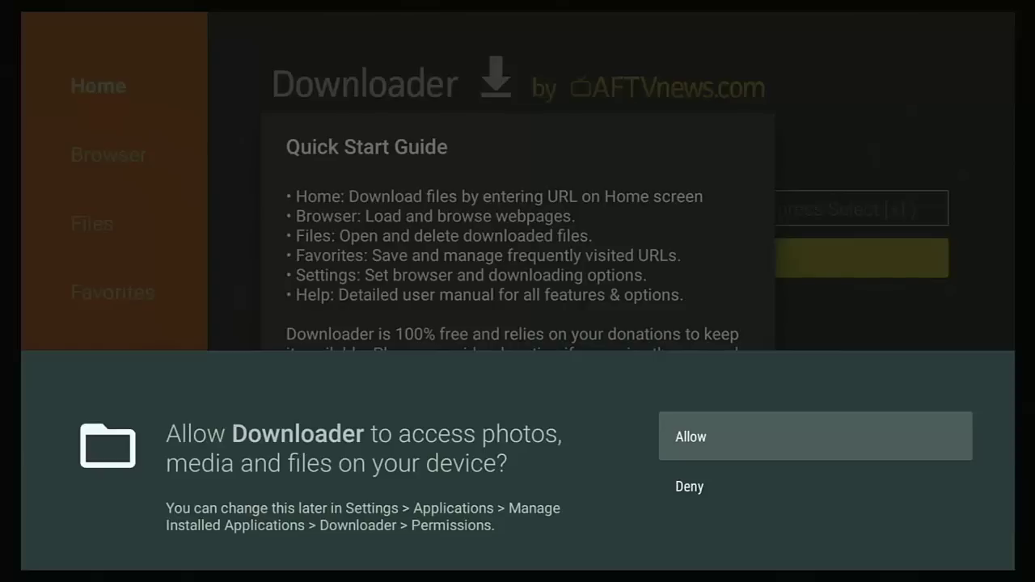
key(Return)
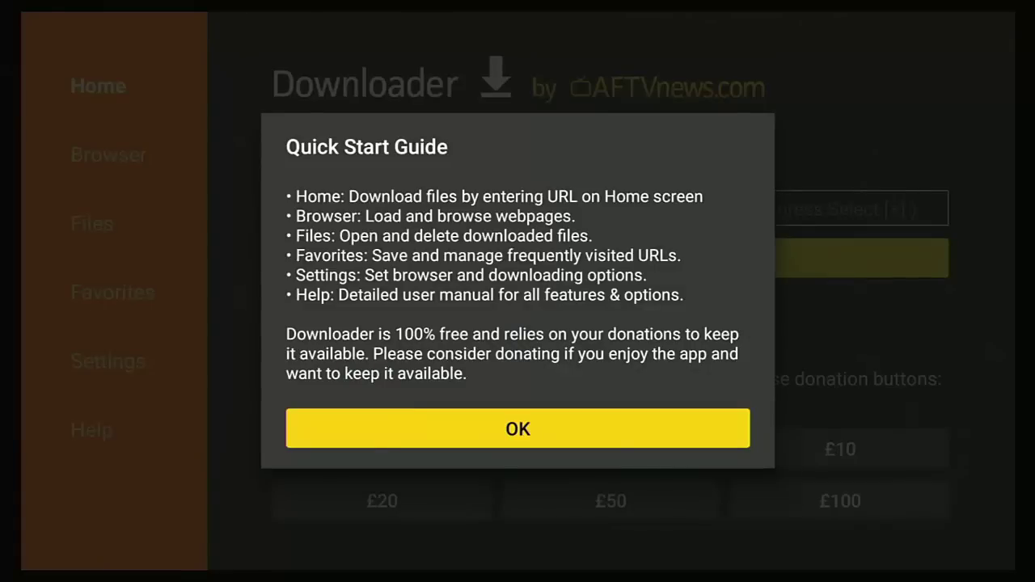
key(Return)
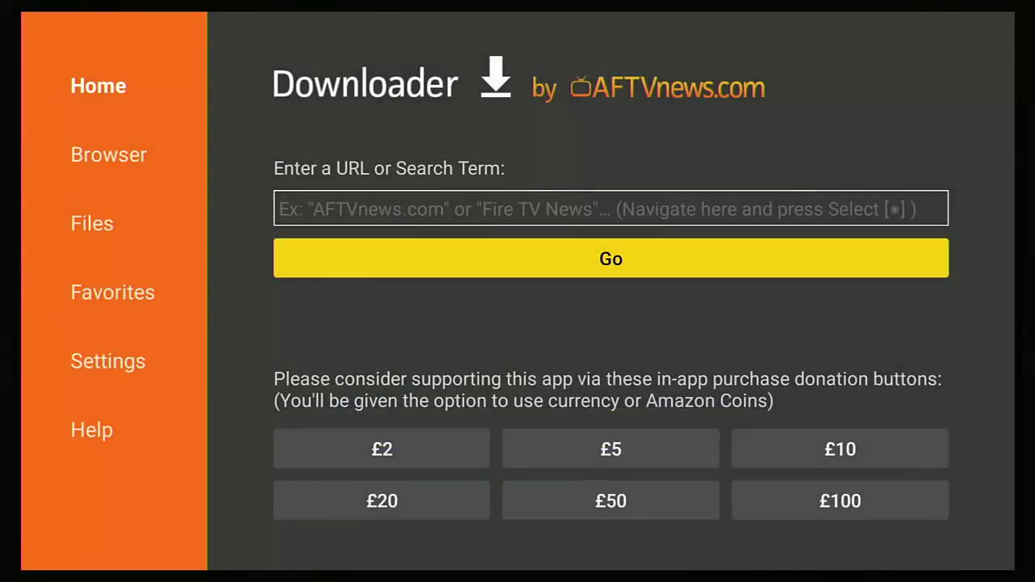
Step: In My Fire TV > About, select Fire TV Stick 4K repeatedly to confirm developer mode
key(Home)
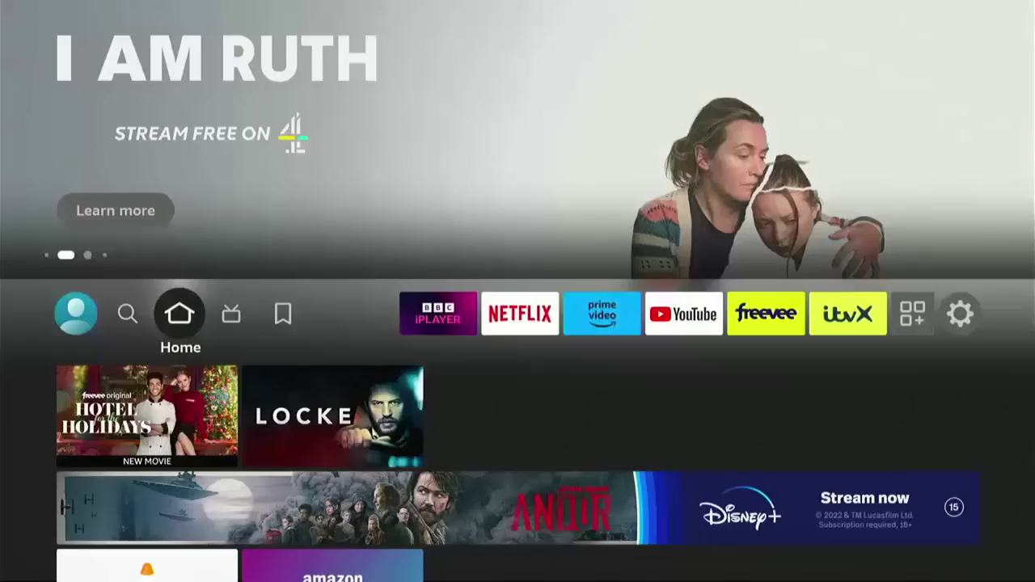
key(Right)
key(Right)
key(Right)
key(Right)
key(Right)
key(Right)
key(Right)
key(Right)
key(Right)
key(Right)
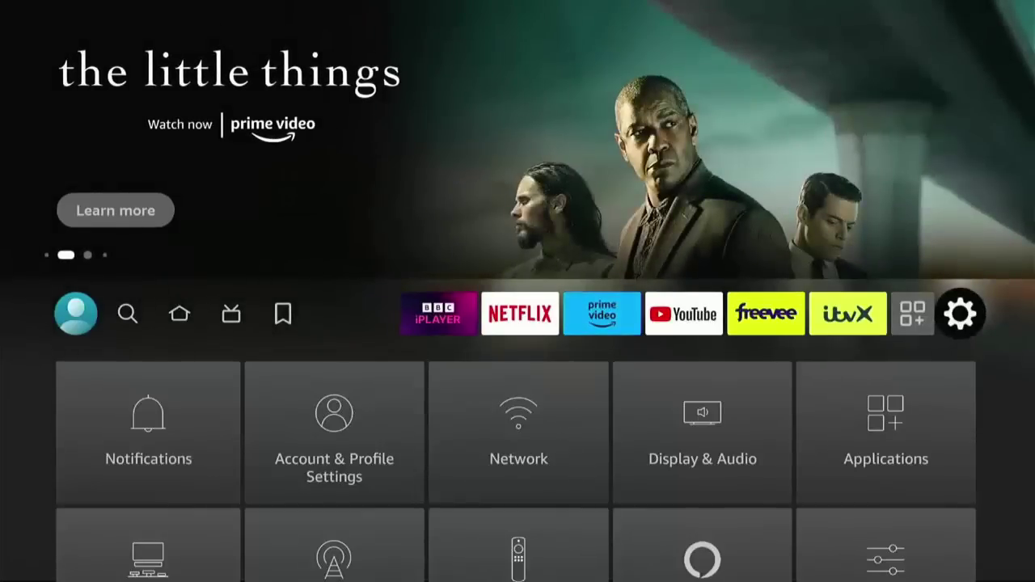
key(Down)
key(Down)
key(Down)
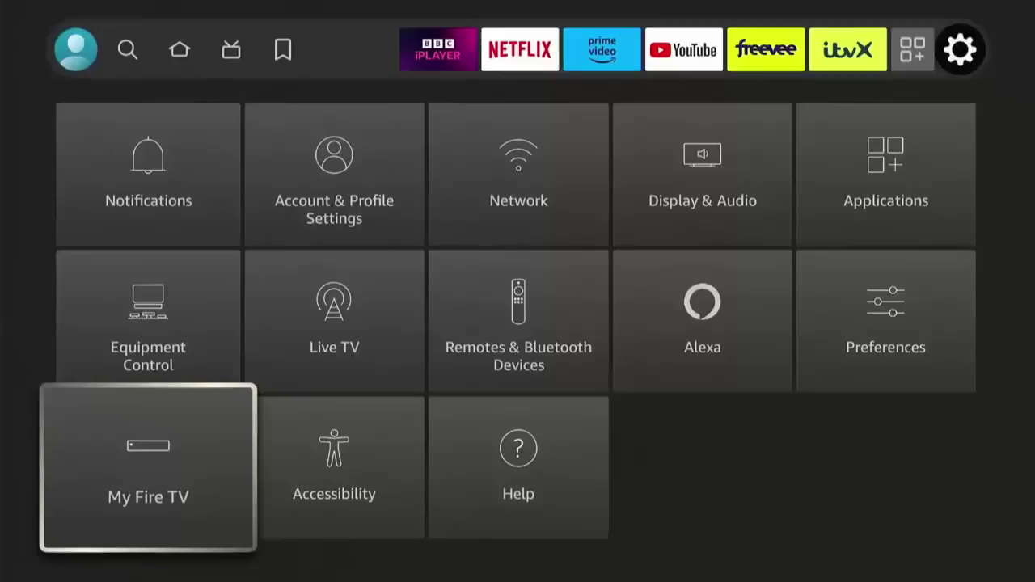
key(Return)
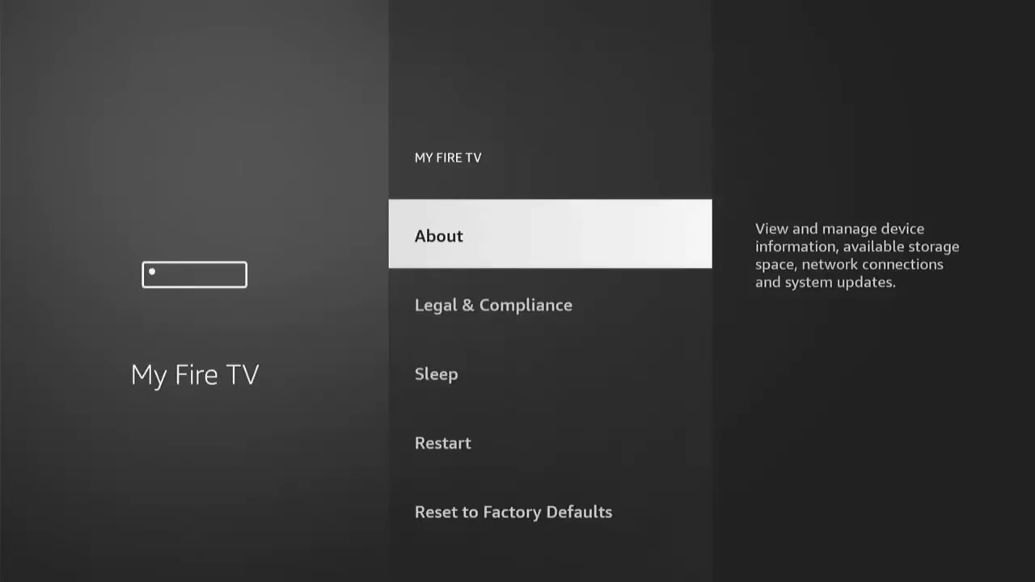
key(Return)
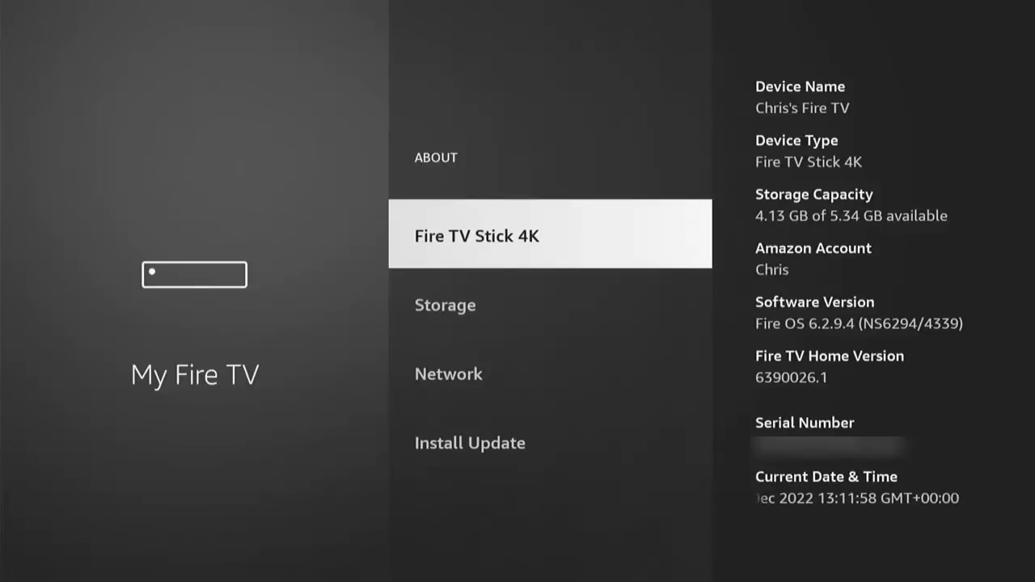
key(Return)
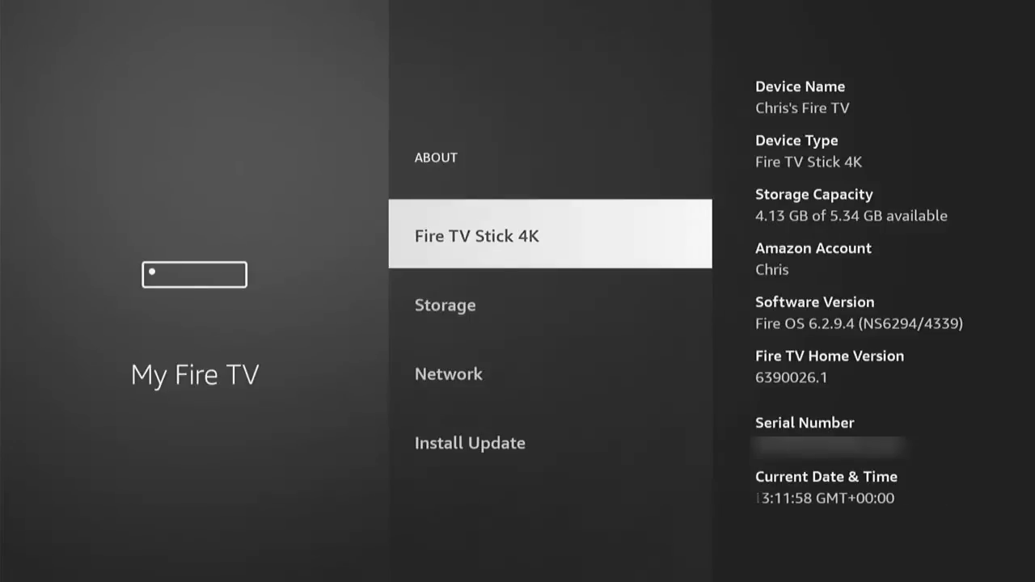
key(Return)
key(Return)
key(Return)
key(Return)
key(Return)
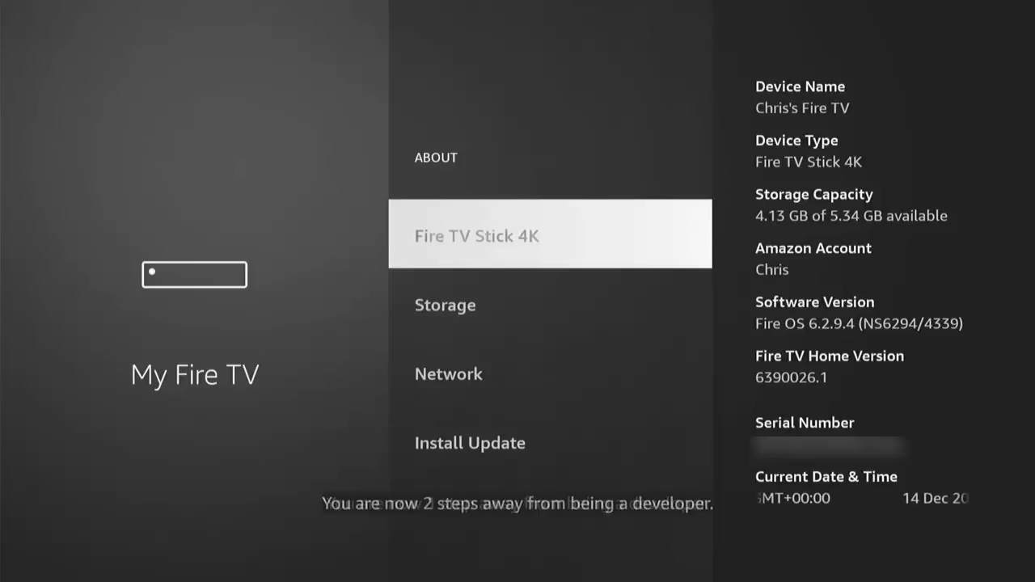
key(Return)
key(Return)
key(Return)
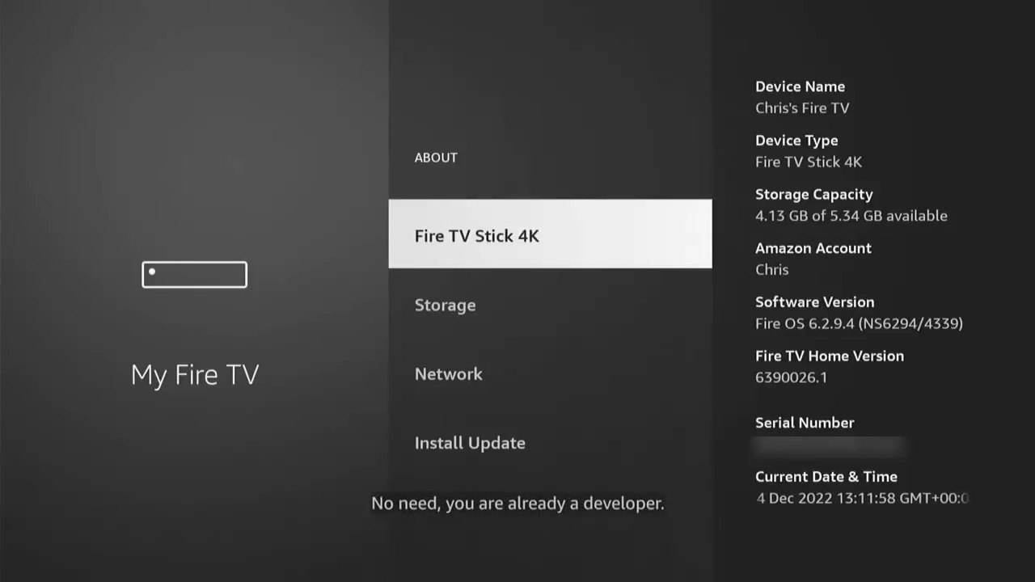
key(Escape)
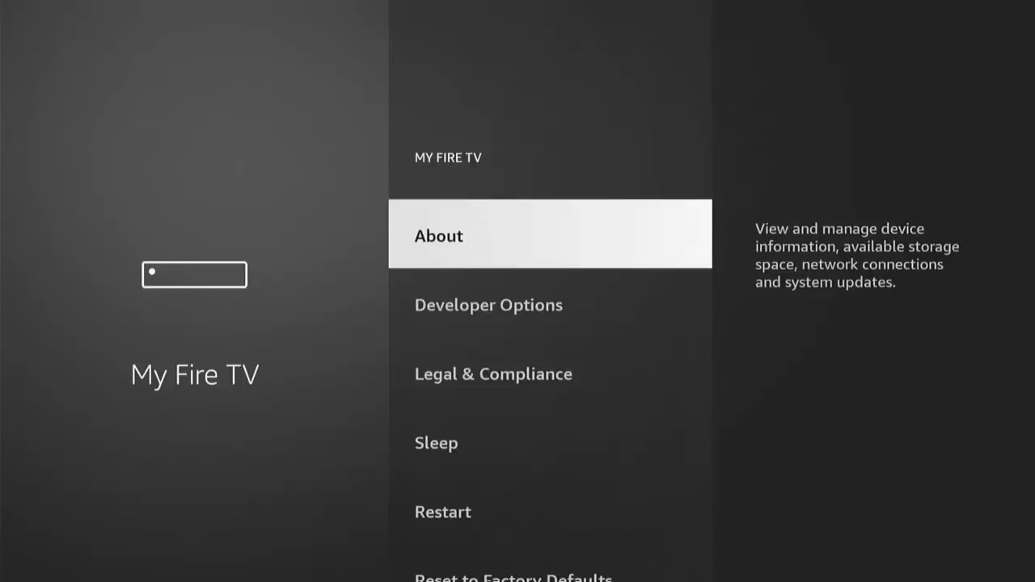
Step: In Developer Options, turn on Apps from Unknown Sources
key(Down)
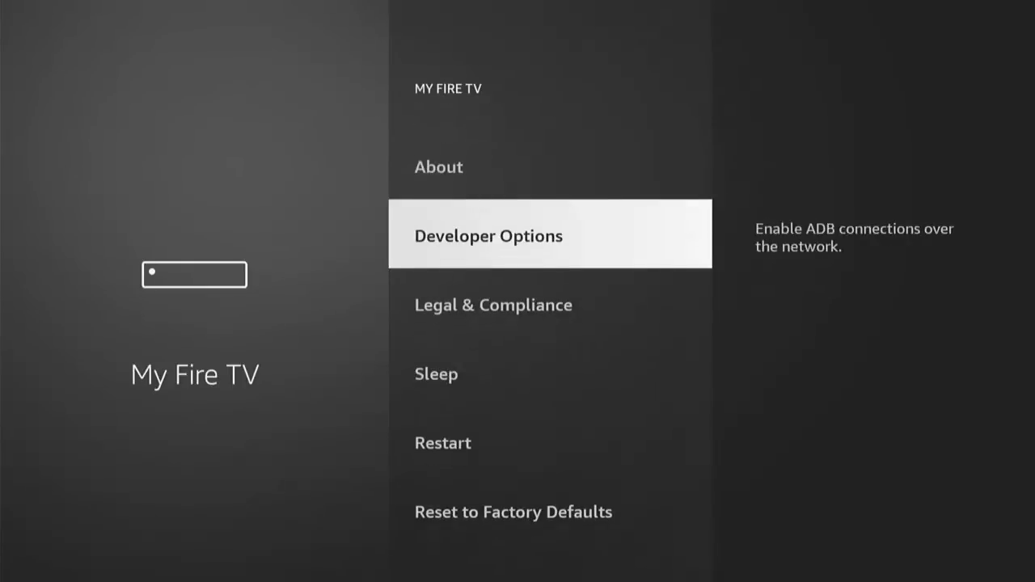
key(Return)
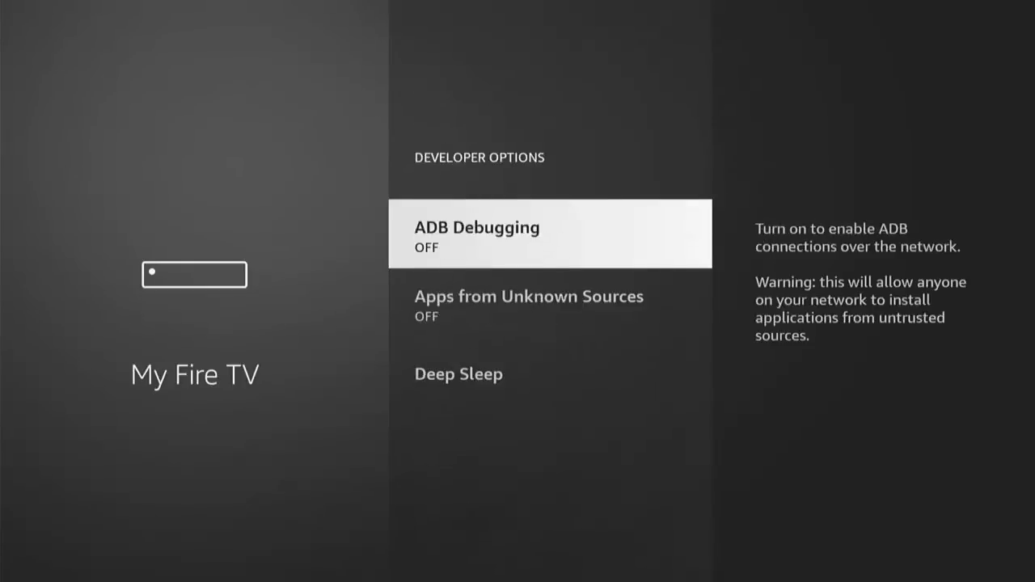
key(Down)
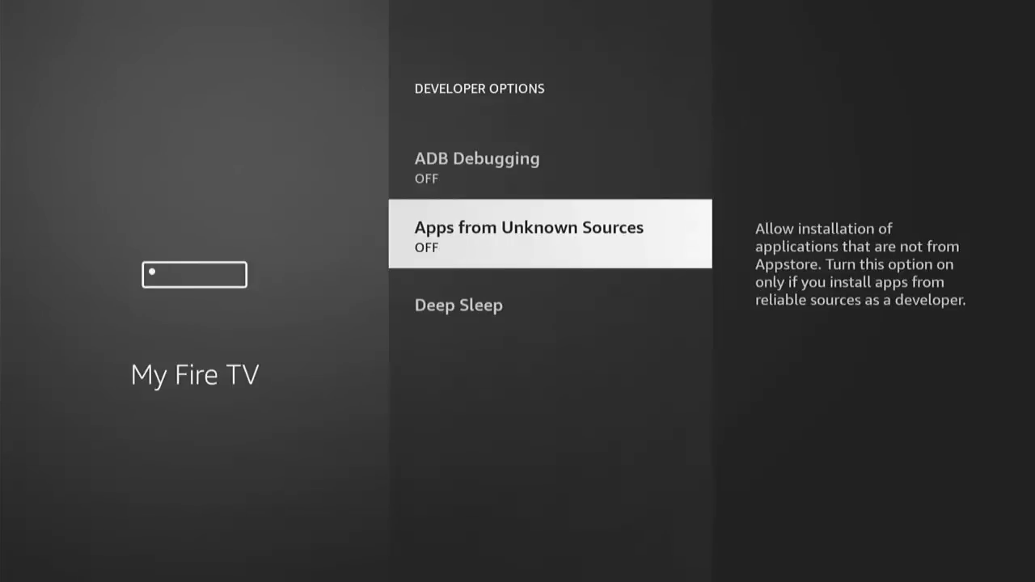
key(Return)
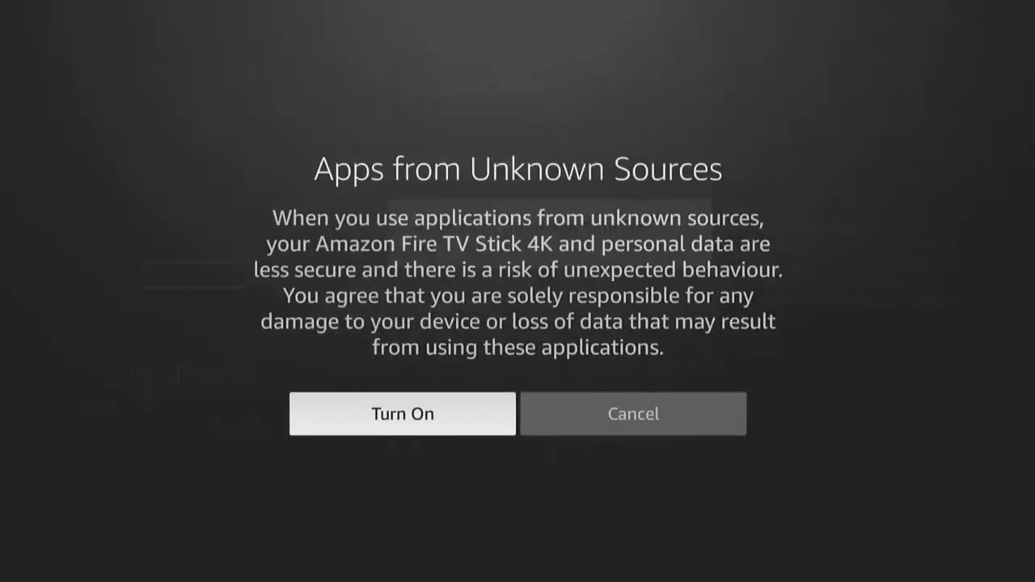
key(Return)
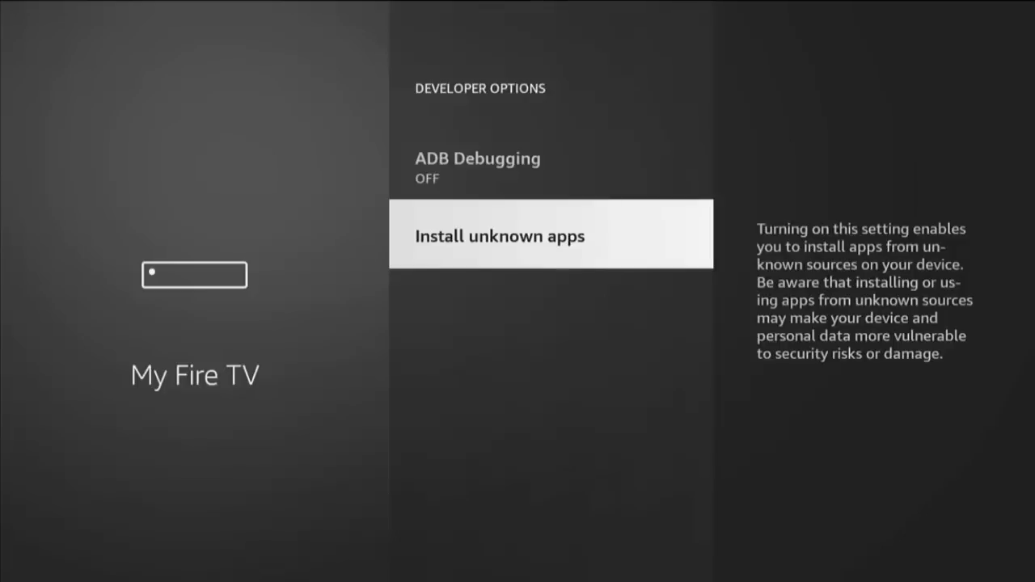
Step: Set Downloader to ON for installing unknown apps and return home
key(Return)
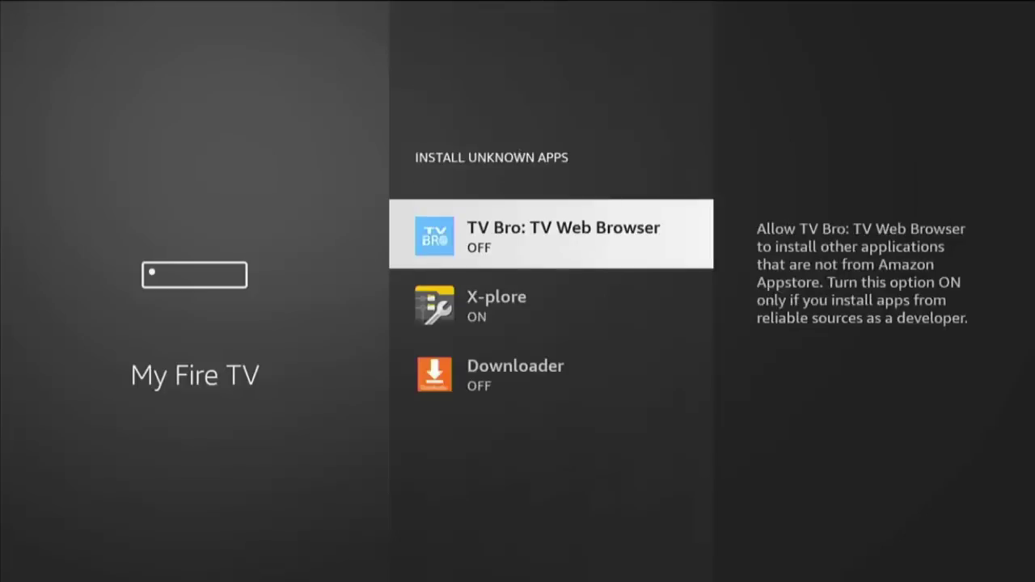
key(Down)
key(Down)
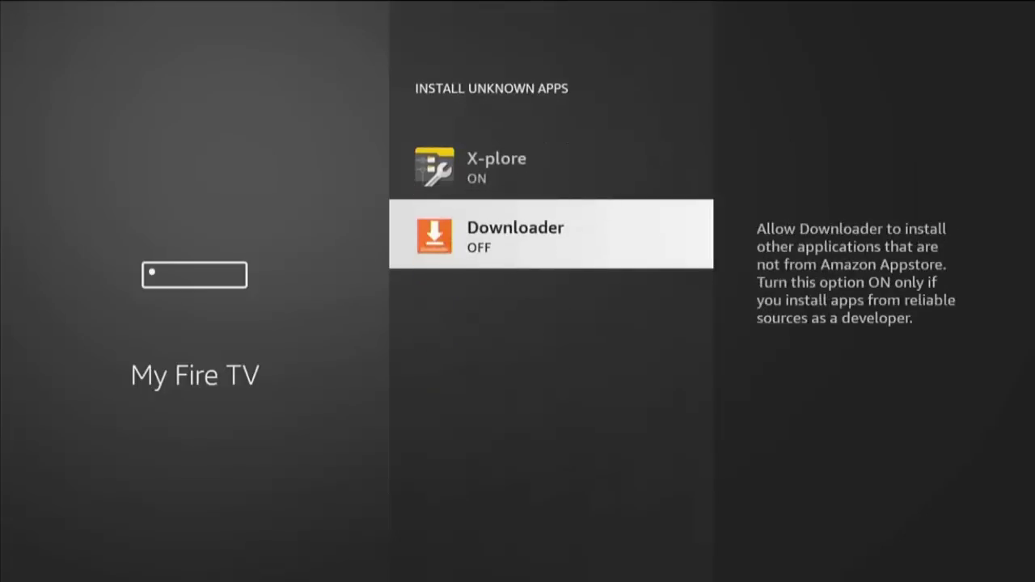
key(Return)
key(Escape)
key(Home)
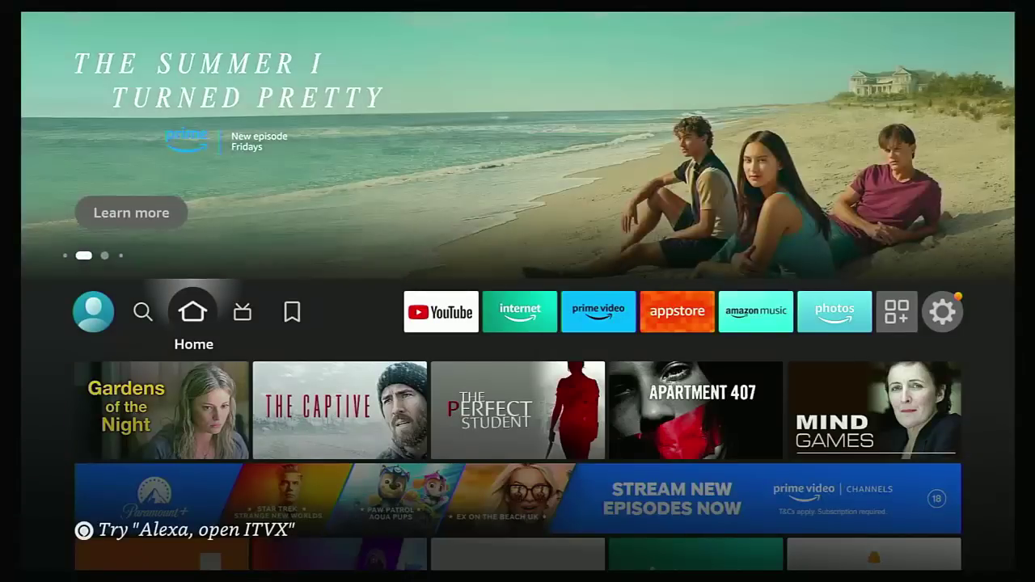
Step: Launch Downloader and submit code 21203 to load cwtek.co.uk/d/
key(Home)
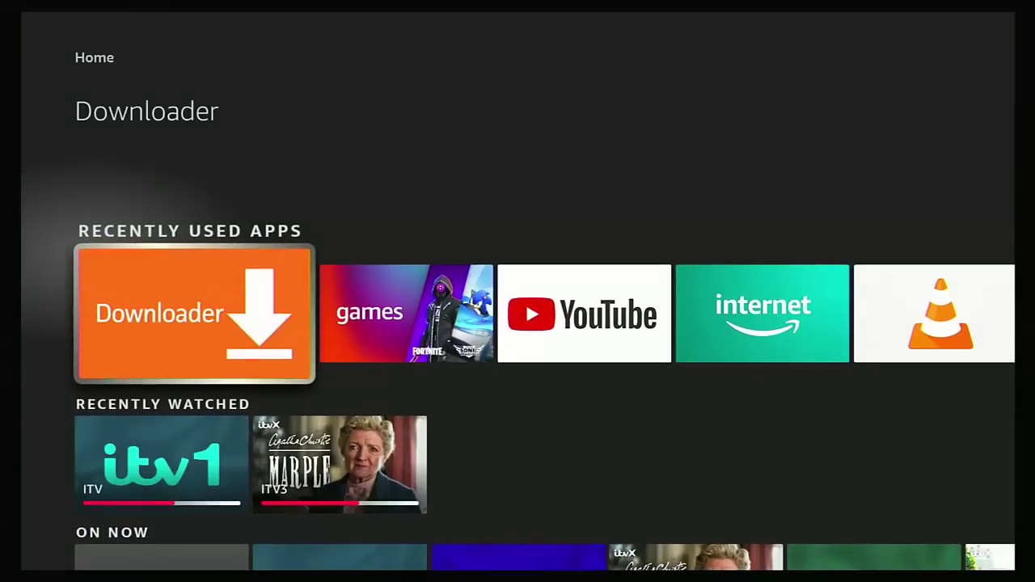
key(Return)
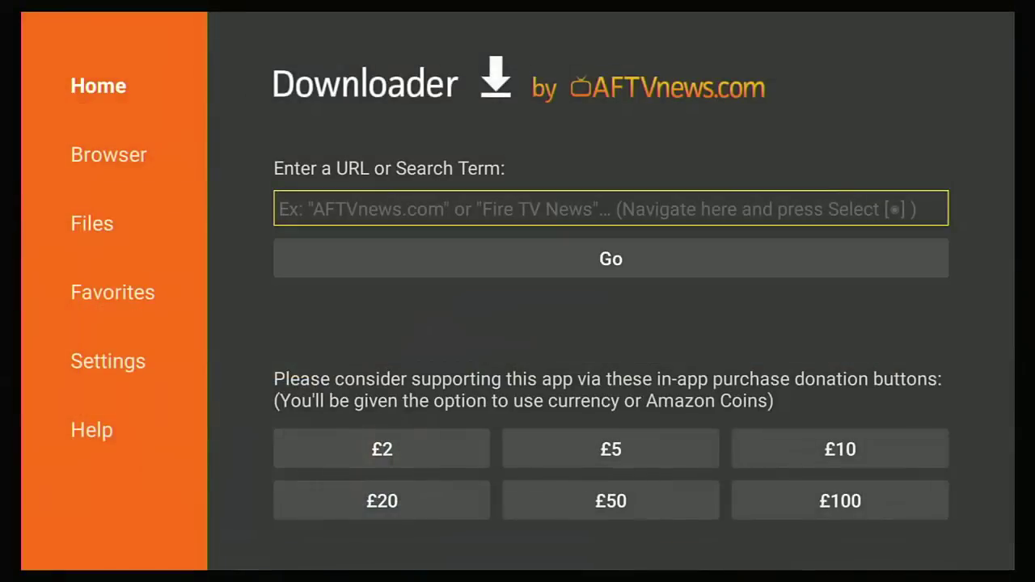
key(Return)
key(Up)
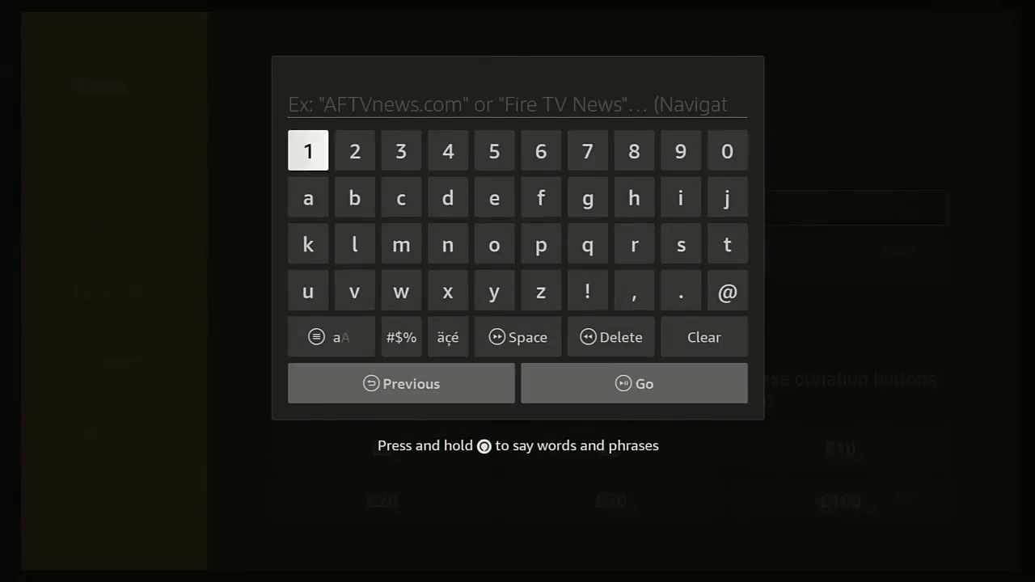
key(Right)
key(Return)
key(Left)
key(Return)
key(Right)
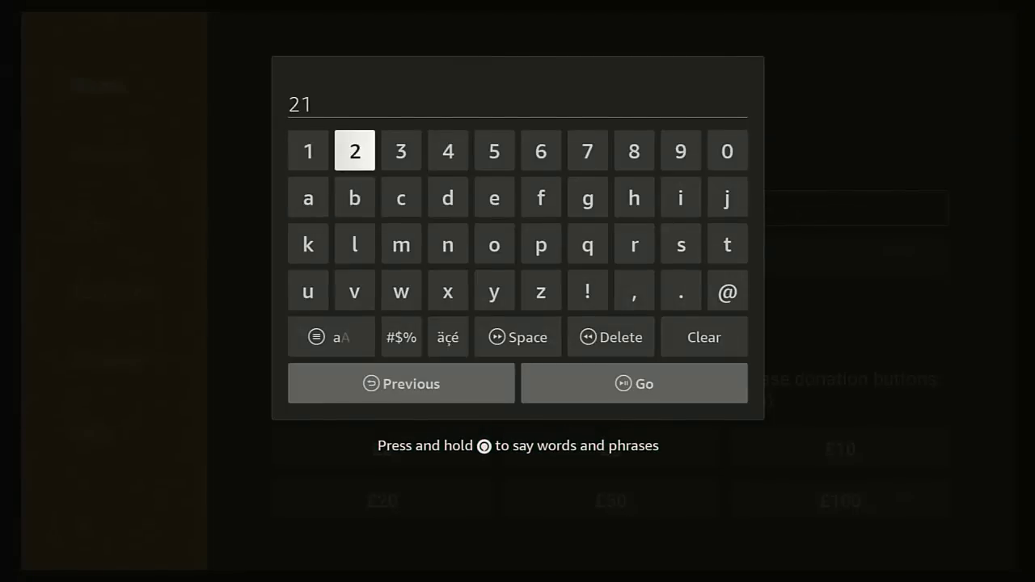
key(Return)
key(Left)
key(Left)
key(Return)
key(Right)
key(Right)
key(Right)
key(Return)
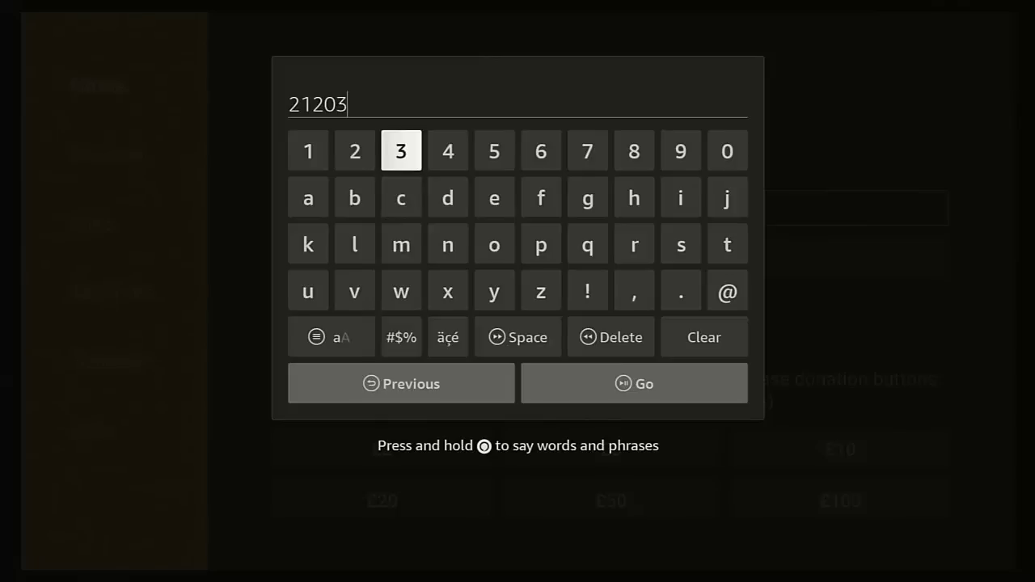
key(Down)
key(Return)
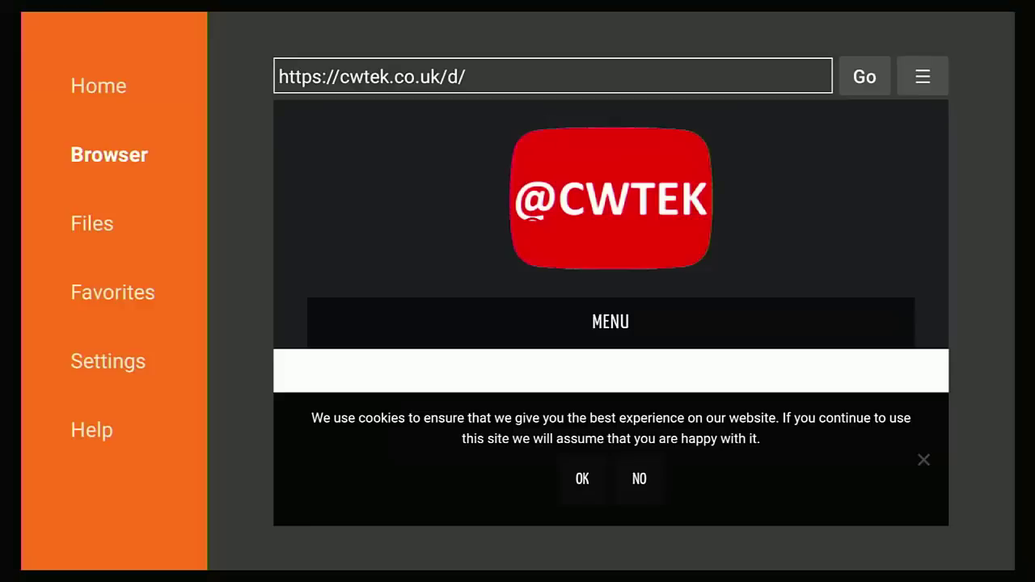
Step: Scroll to Utilities and select Remote ADB Shell v1.6.5 to download it
key(Down)
key(Down)
key(Down)
key(Down)
key(Down)
key(Down)
key(Down)
key(Down)
key(Down)
key(Down)
key(Down)
key(Down)
key(Down)
key(Down)
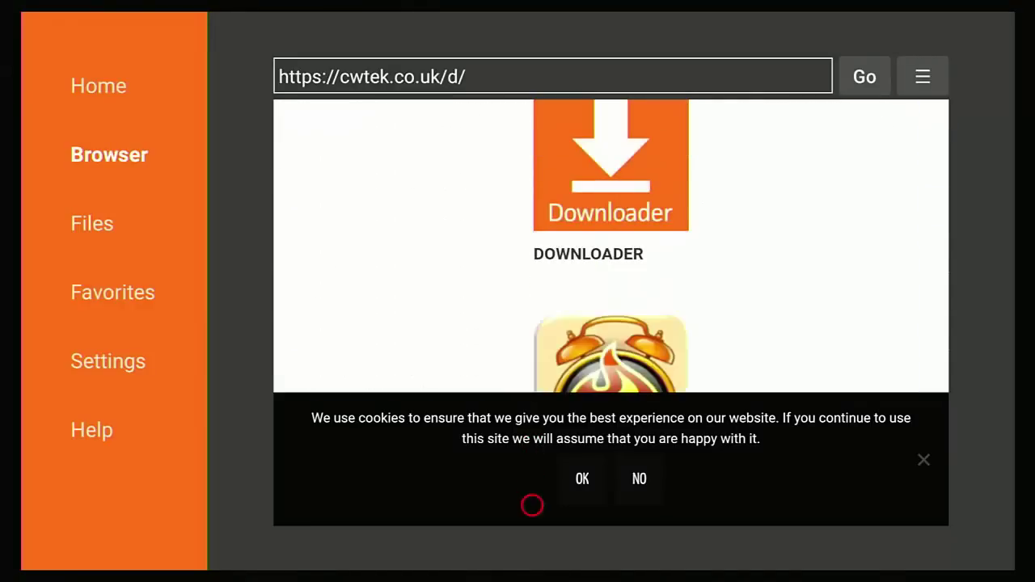
key(Down)
key(Down)
key(Down)
key(Down)
key(Down)
key(Down)
key(Down)
key(Down)
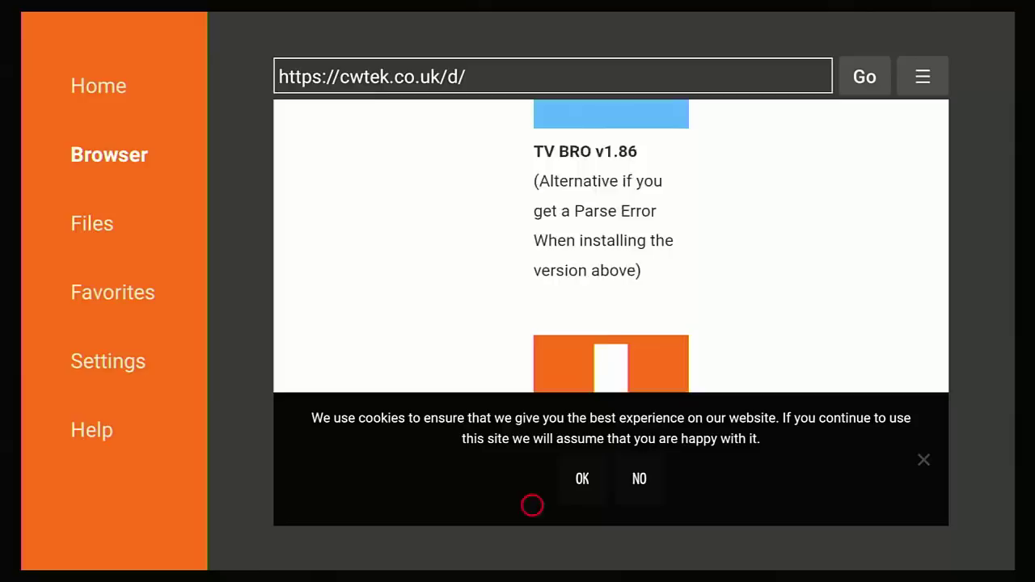
key(Up)
key(Up)
key(Up)
key(Up)
key(Up)
key(Up)
key(Up)
key(Up)
key(Up)
key(Up)
key(Down)
key(Down)
key(Down)
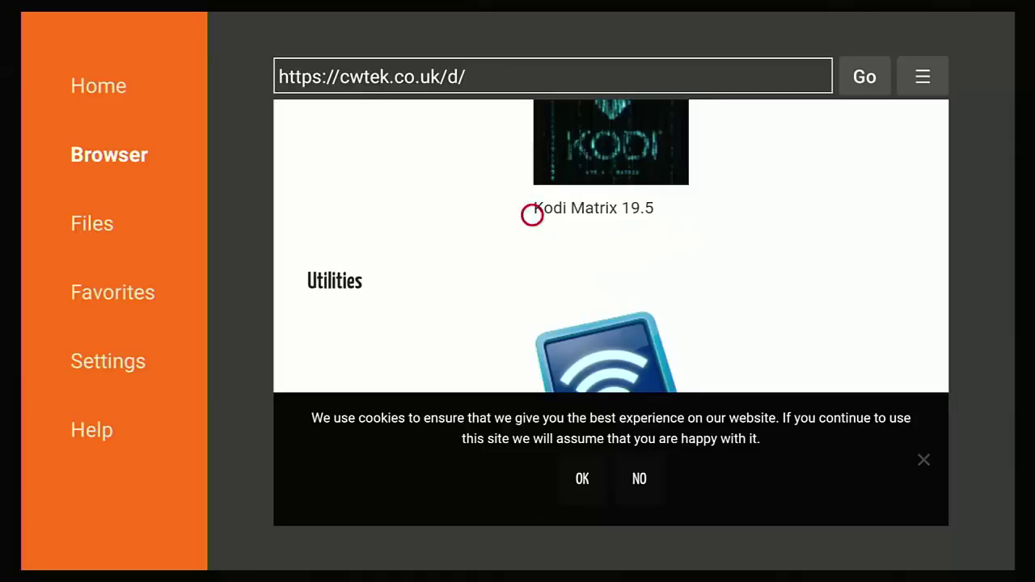
key(Down)
key(Right)
key(Right)
key(Right)
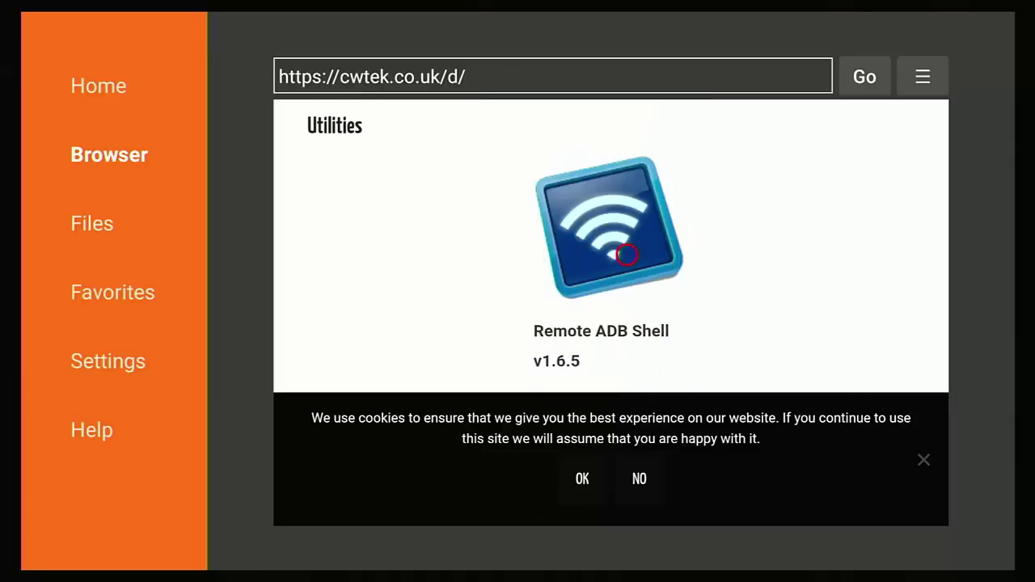
click(627, 255)
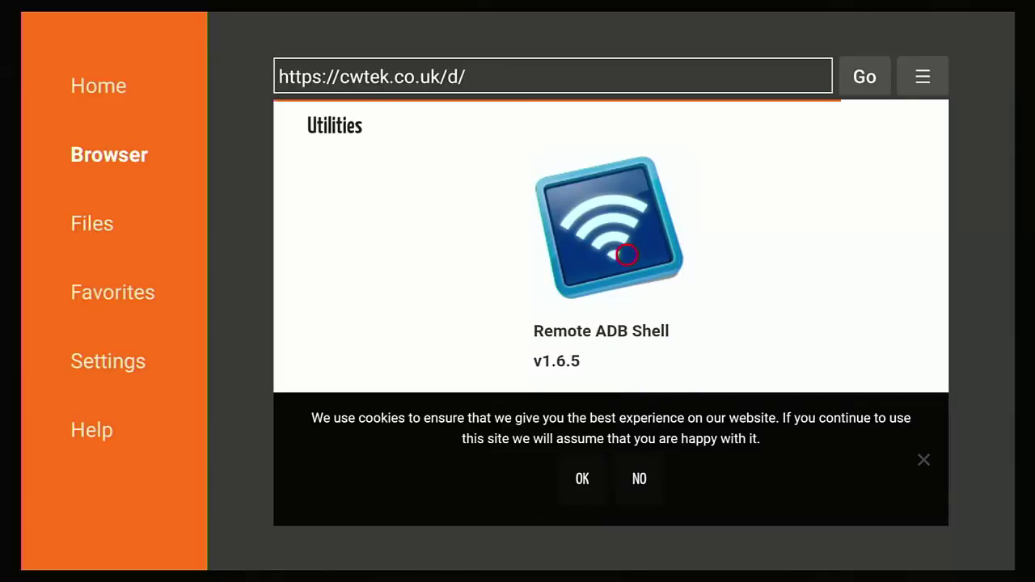
Step: Install Remote ADB Shell and close the install screen
key(Down)
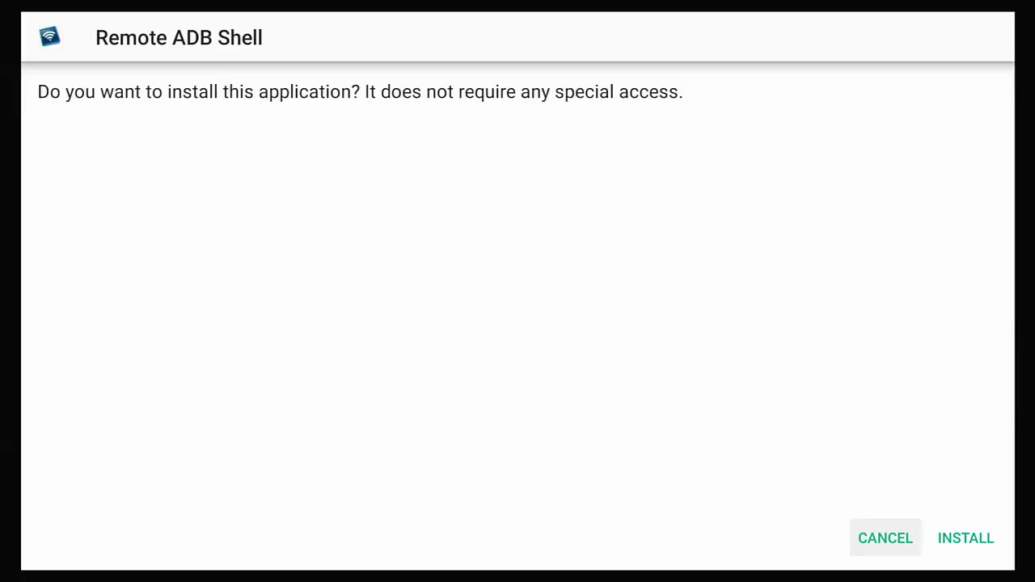
key(Right)
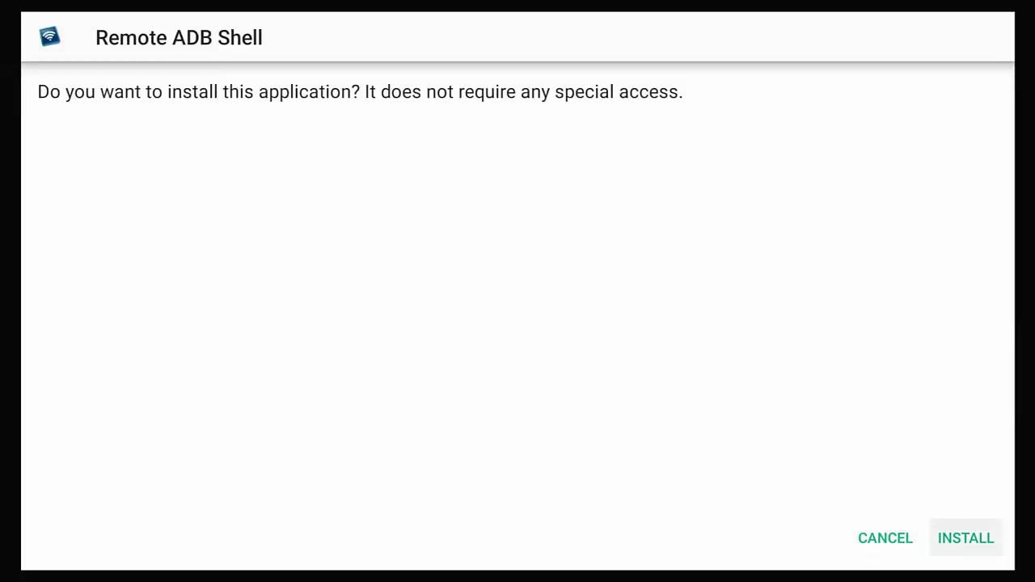
key(Return)
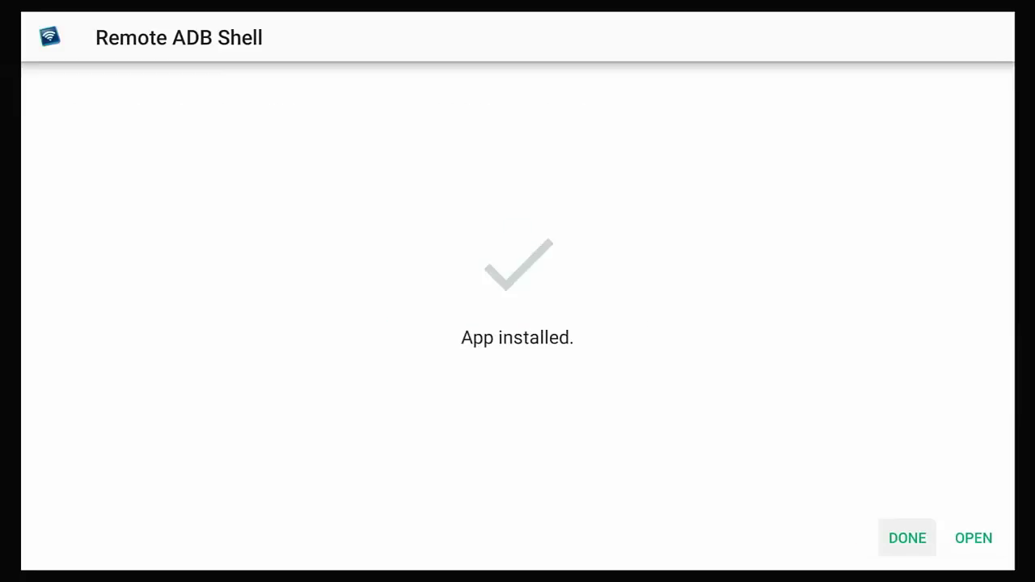
key(Return)
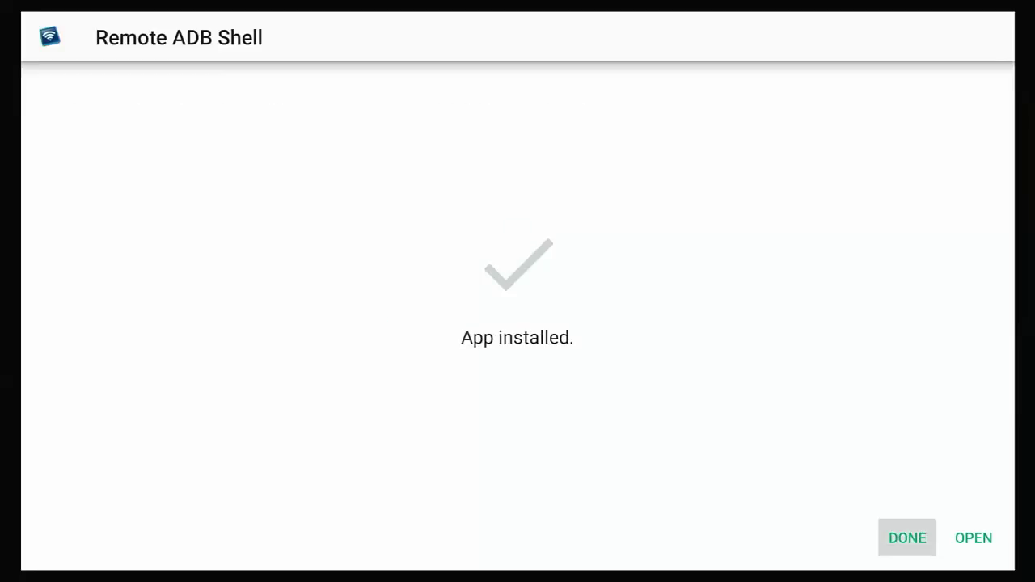
Step: Delete the downloaded Remote ADB Shell apk file
key(Right)
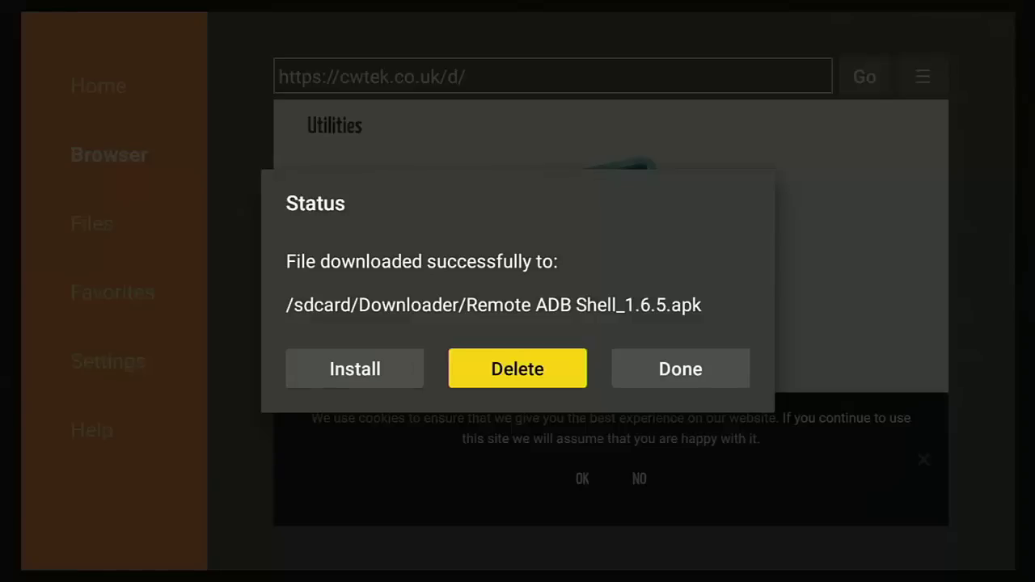
key(Return)
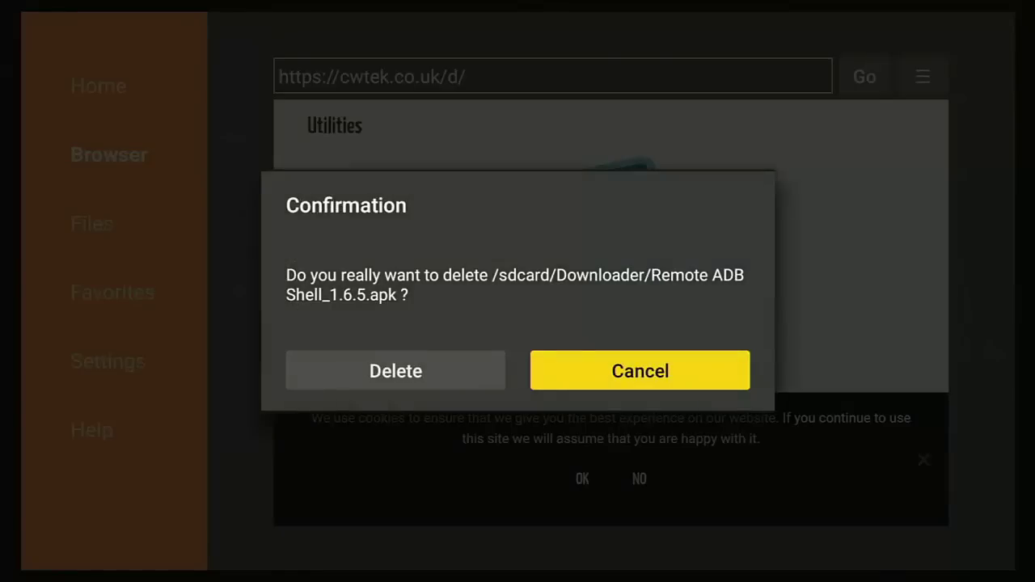
key(Left)
key(Return)
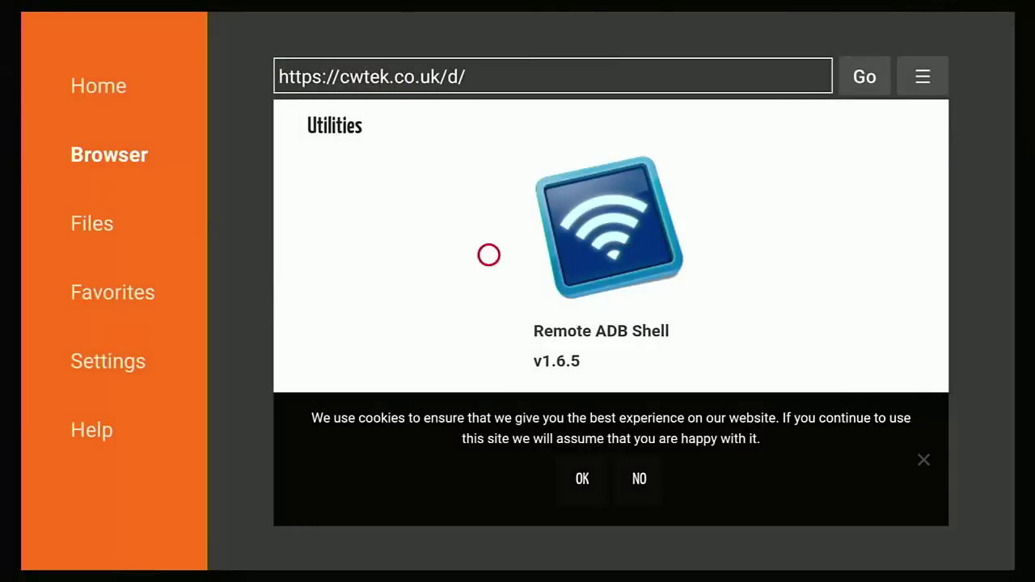
Step: Exit Downloader and open Your Apps & Channels, moving to Remote ADB Shell
key(Left)
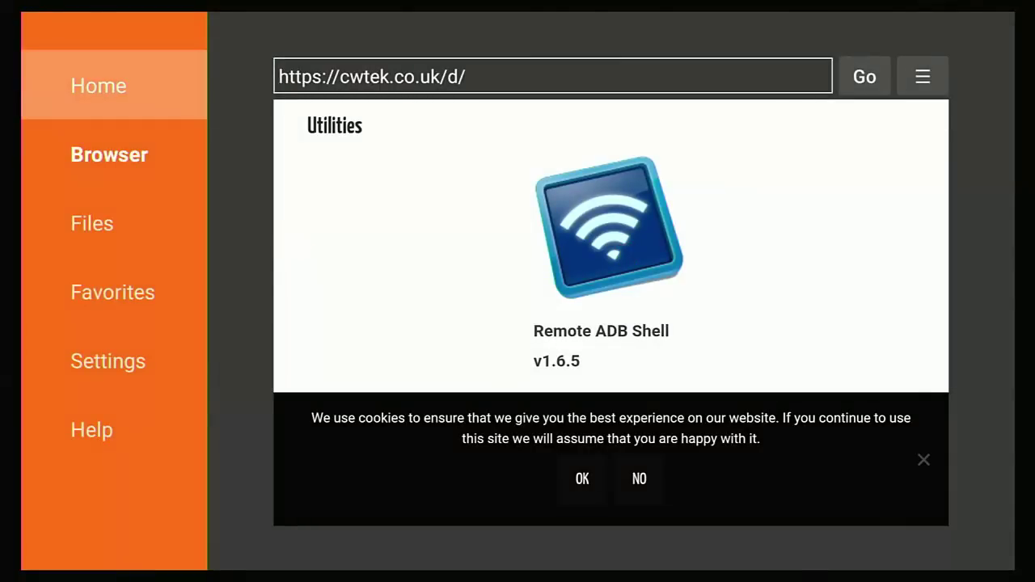
key(Return)
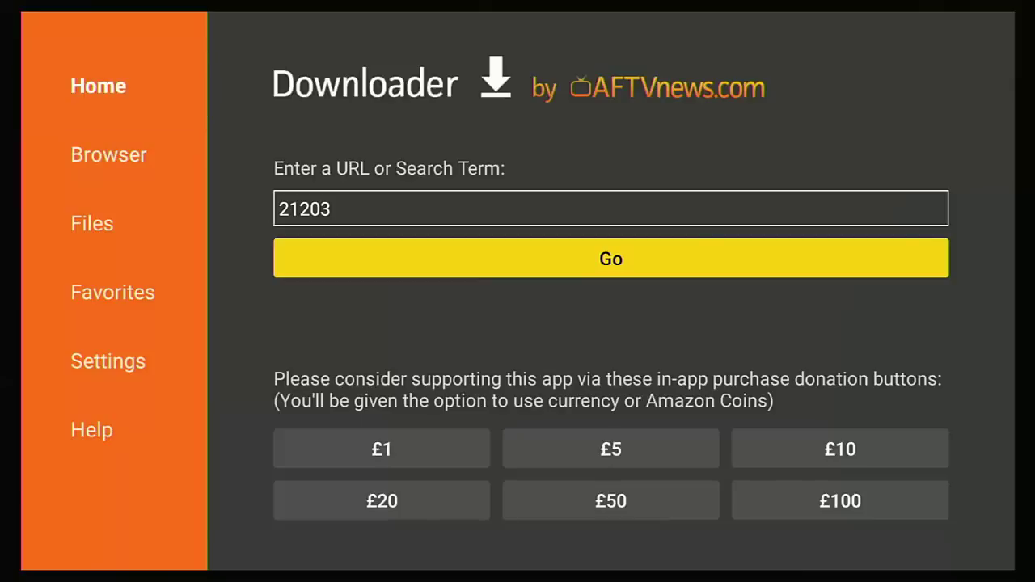
key(Escape)
key(Escape)
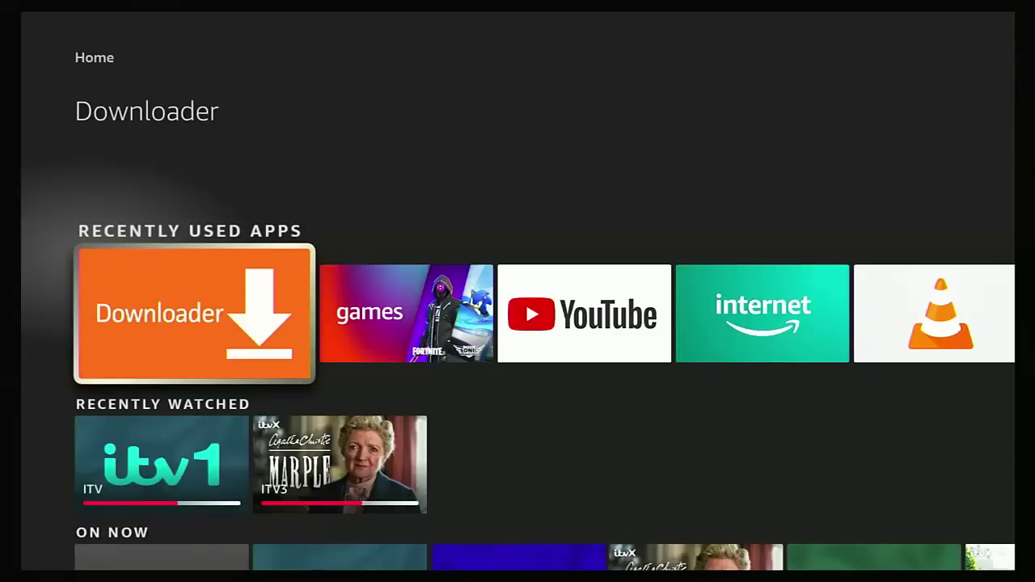
key(Home)
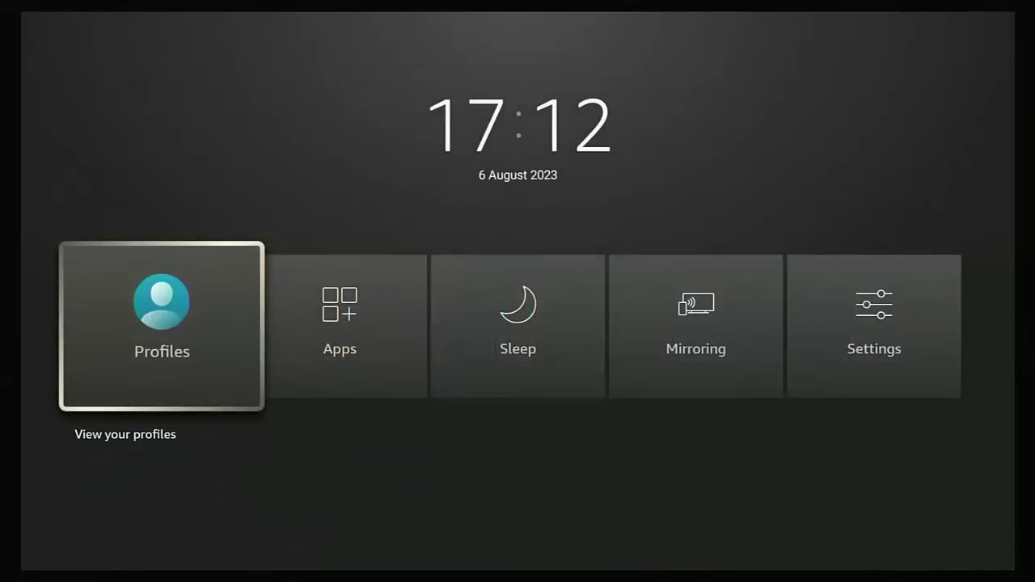
key(Right)
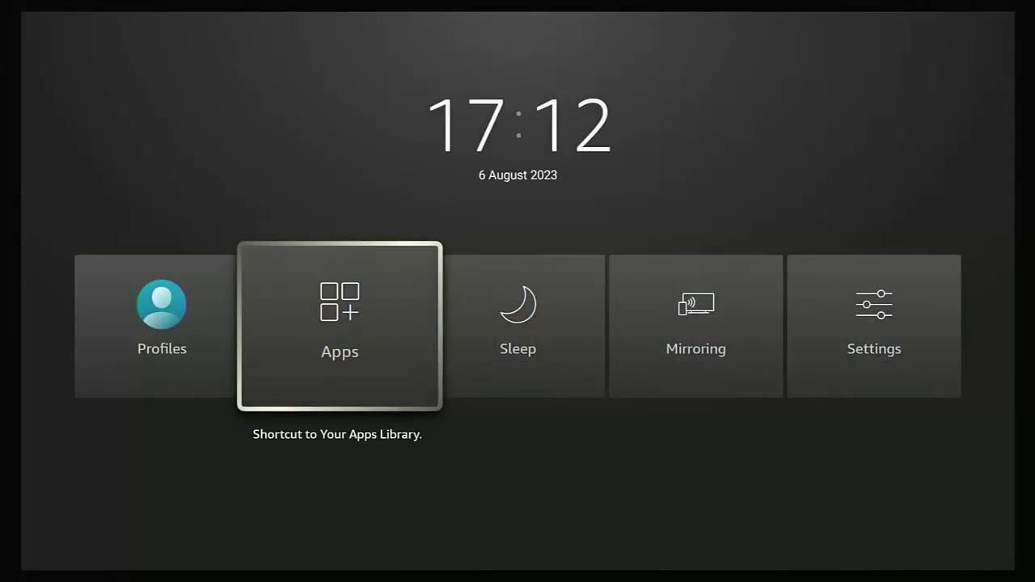
key(Return)
key(Down)
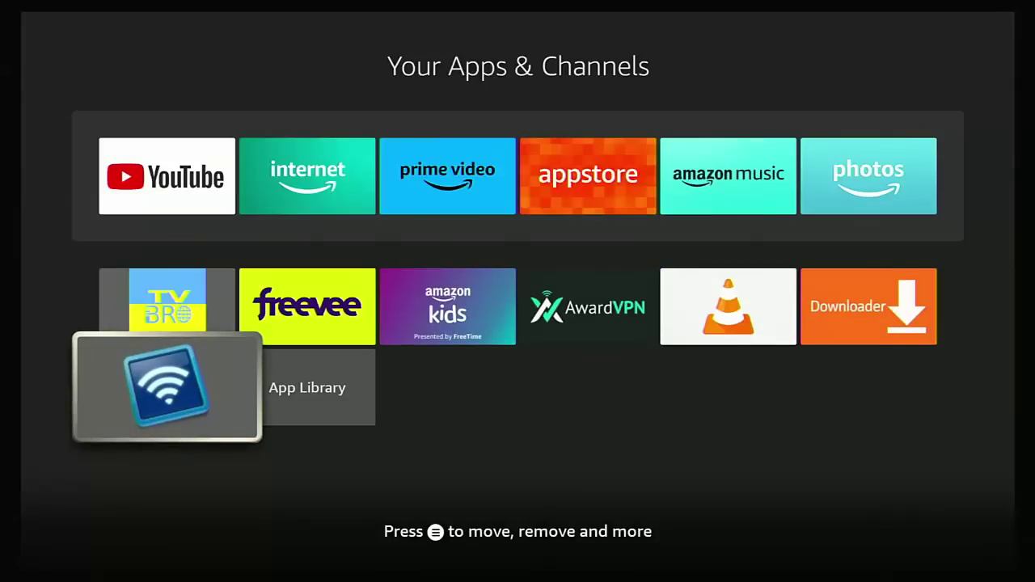
Step: Launch Remote ADB Shell, dismiss the key pair notice, and enter host localhost with port 5555
key(Return)
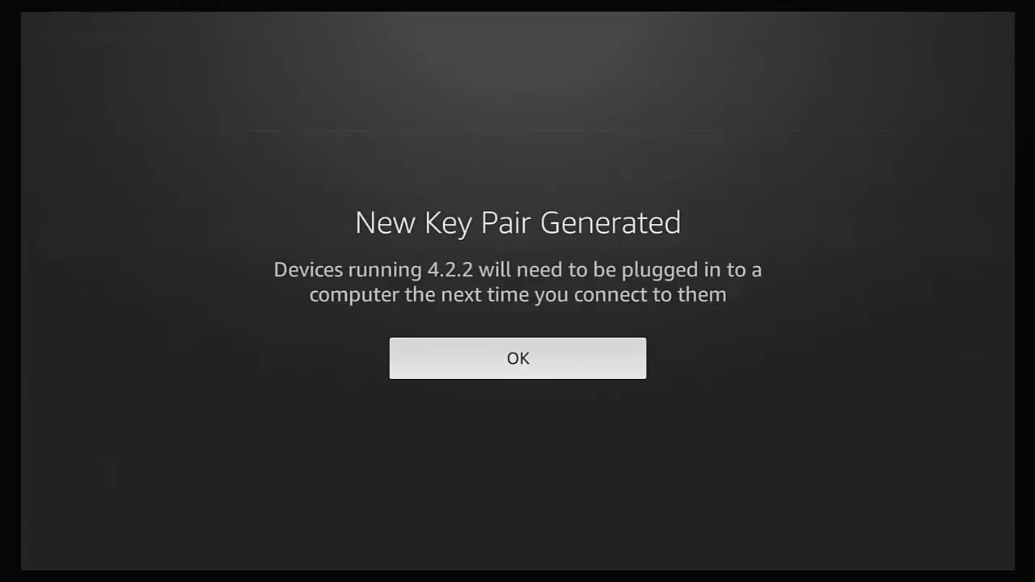
key(Return)
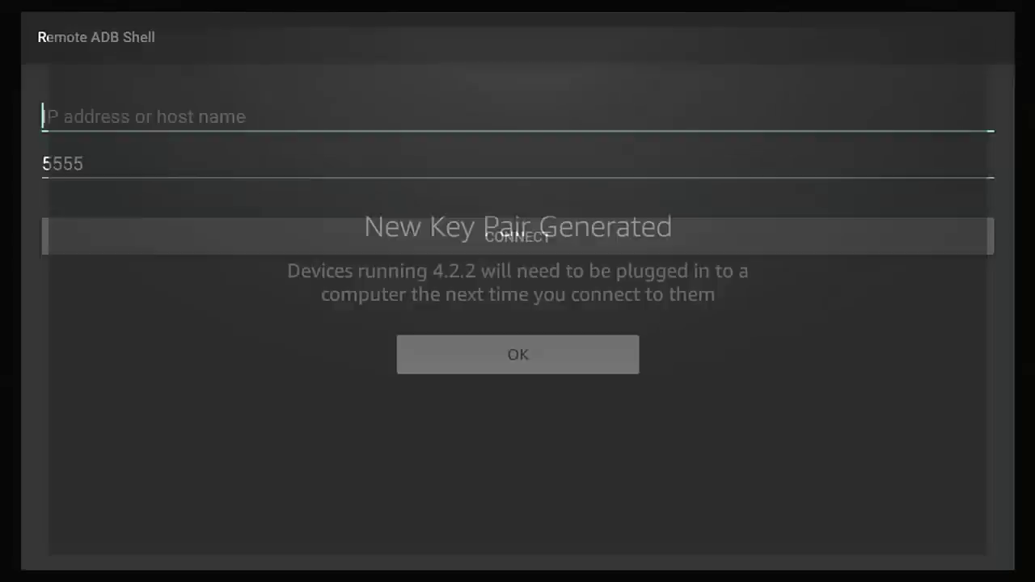
key(Return)
text(localhost)
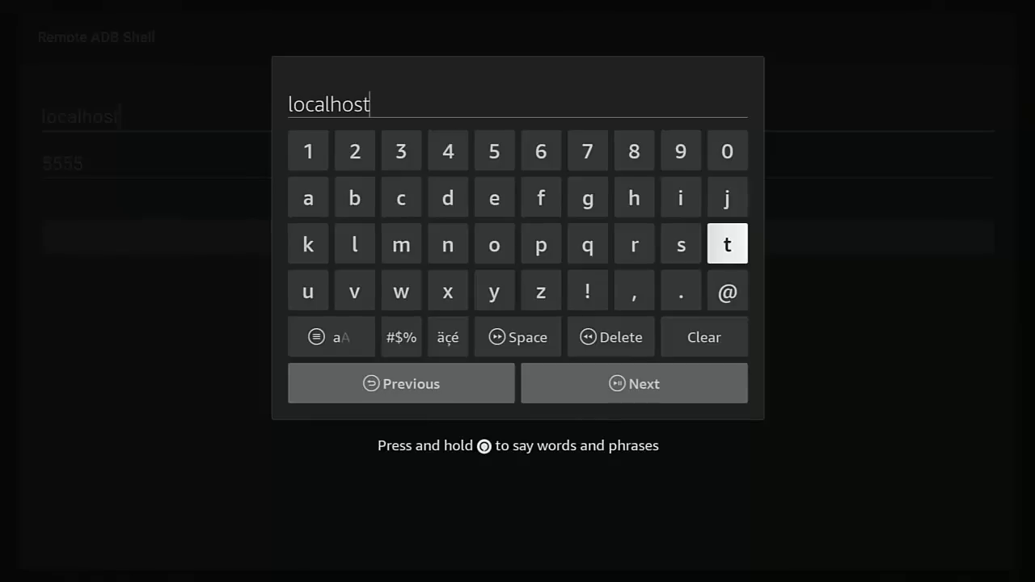
key(Return)
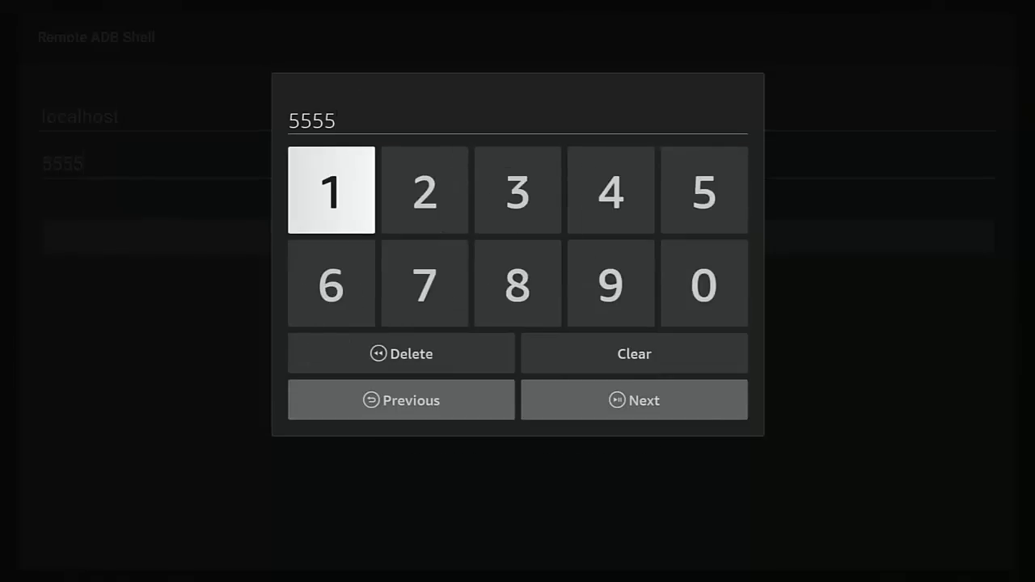
key(XF86AudioPlay)
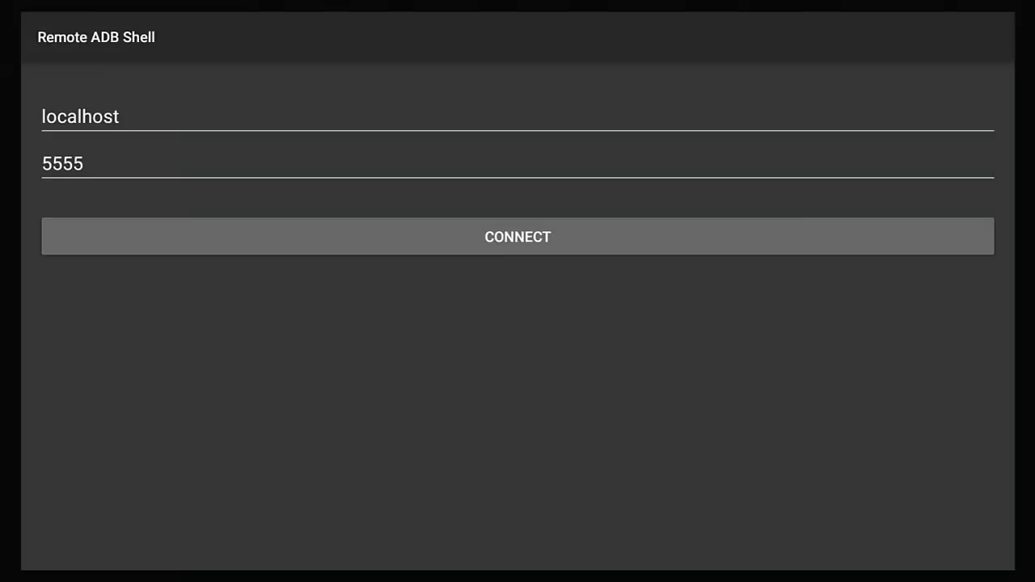
Step: Connect to localhost:5555 and tick 'Always allow from this computer' for USB debugging
key(Return)
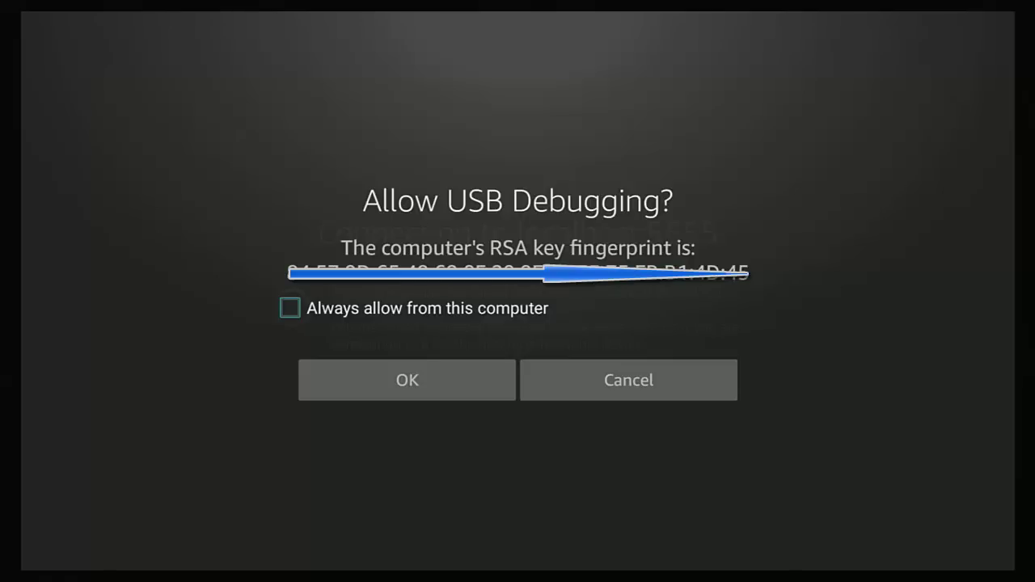
key(Return)
key(Down)
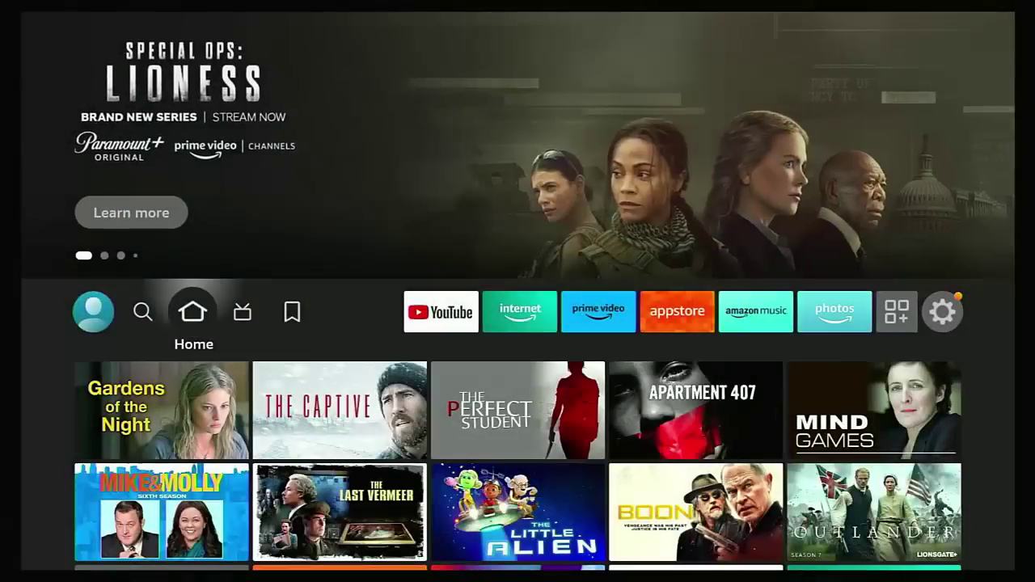
key(Right)
key(Right)
key(Right)
key(Right)
key(Right)
key(Right)
key(Right)
key(Right)
key(Right)
key(Right)
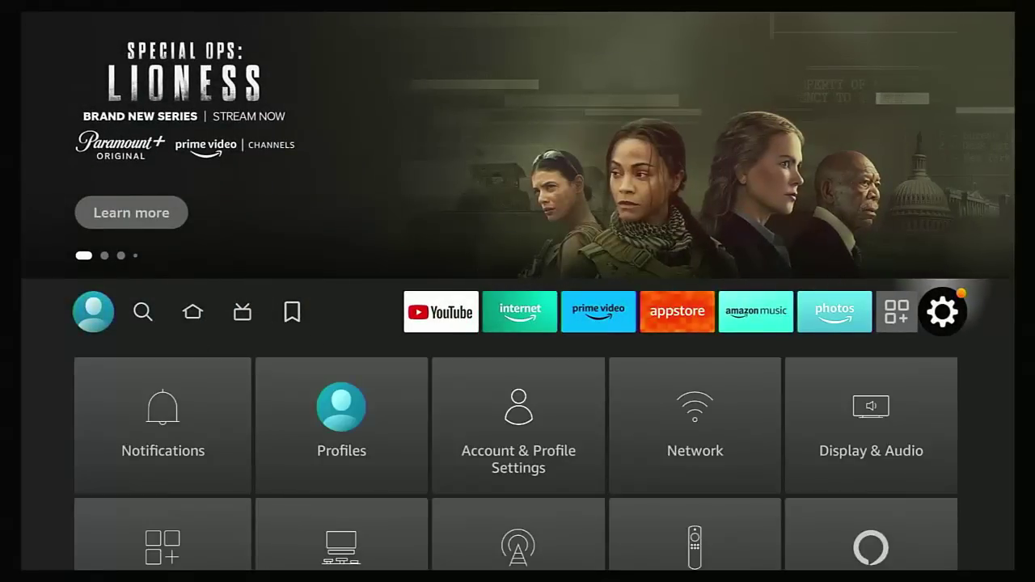
key(Down)
key(Down)
key(Return)
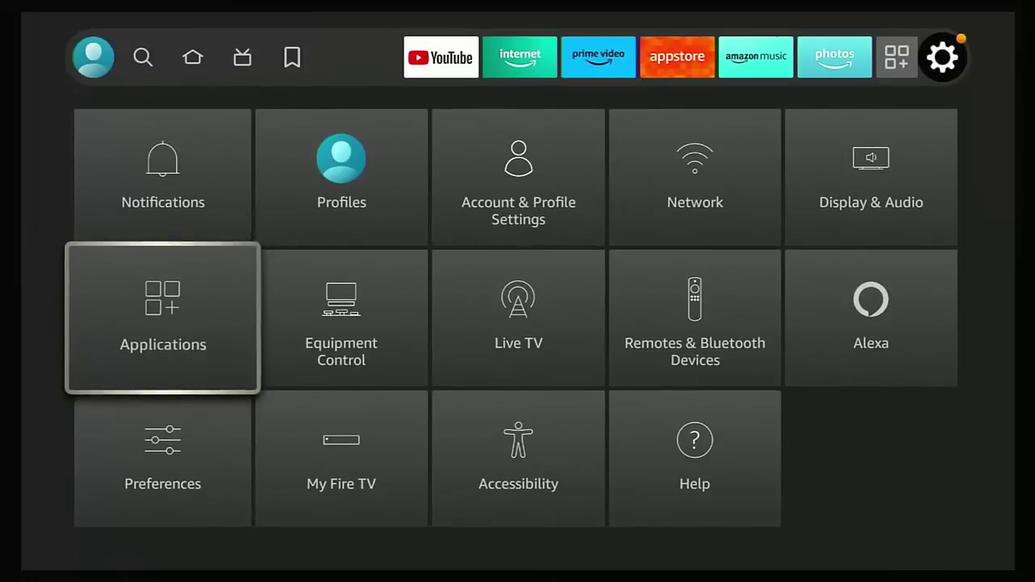
key(Down)
key(Down)
key(Down)
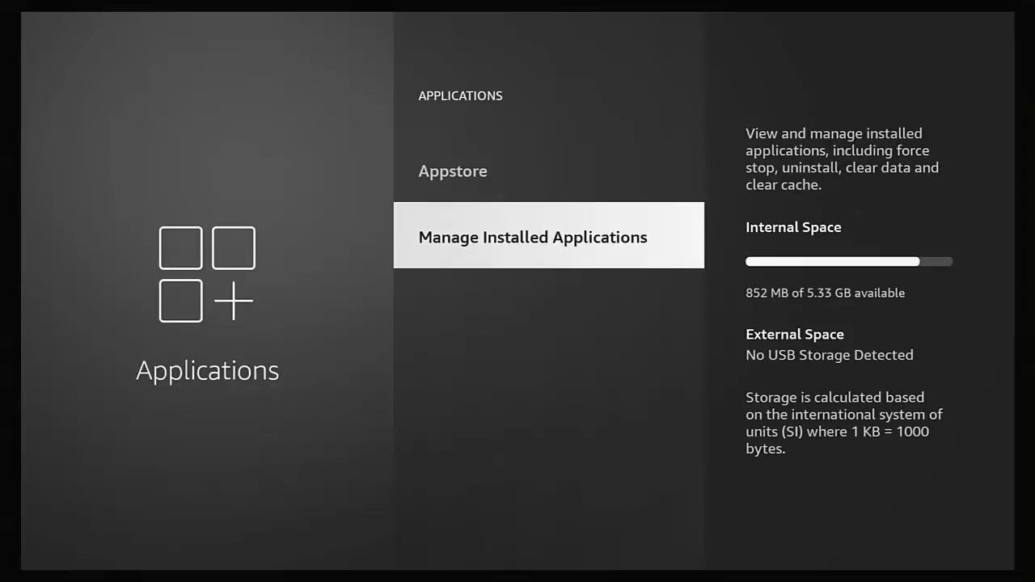
key(Home)
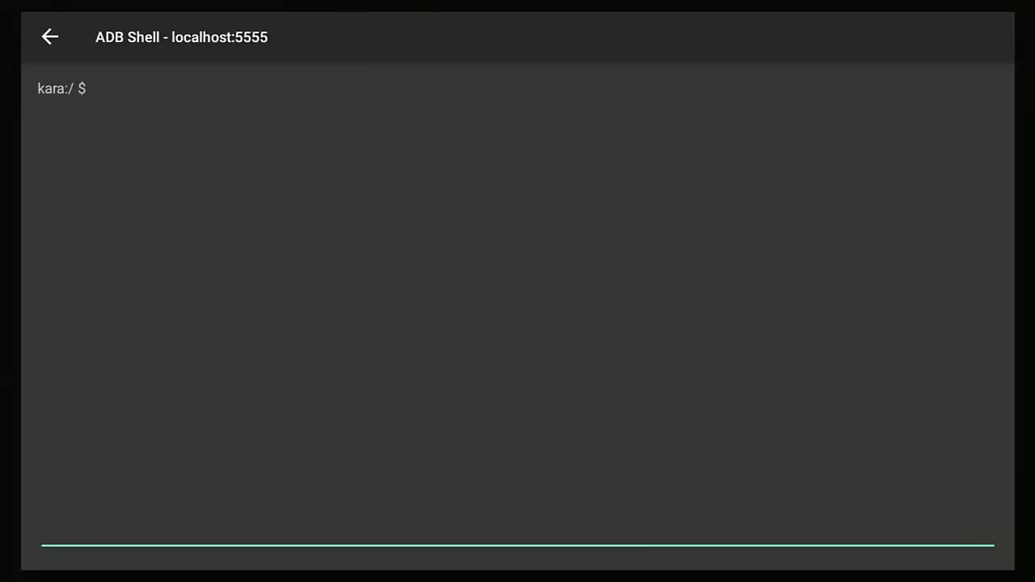
Step: Reopen Remote ADB Shell and run pm trim-caches 32G
key(Return)
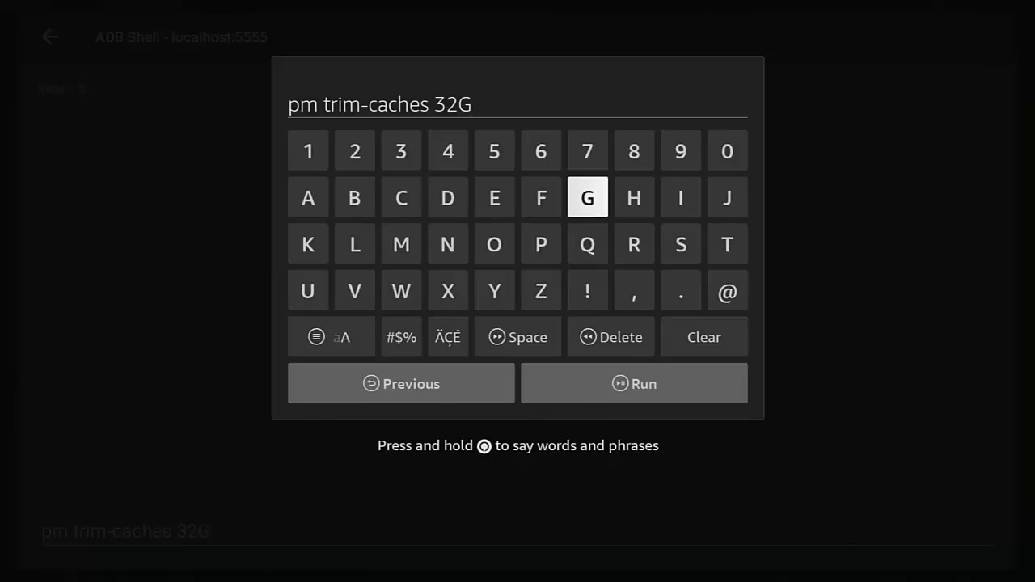
key(Return)
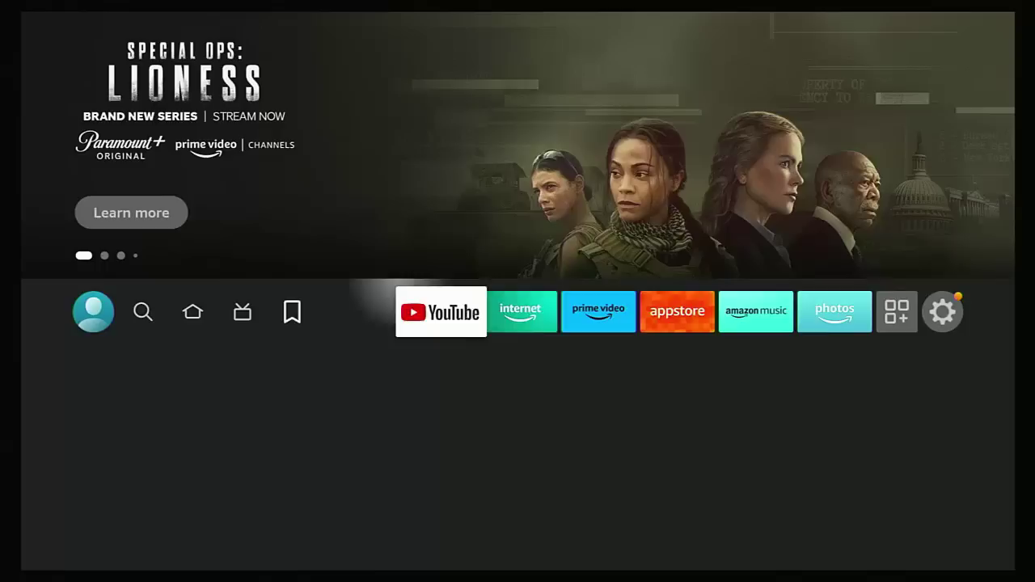
key(Right)
key(Right)
key(Right)
key(Right)
key(Right)
key(Right)
key(Right)
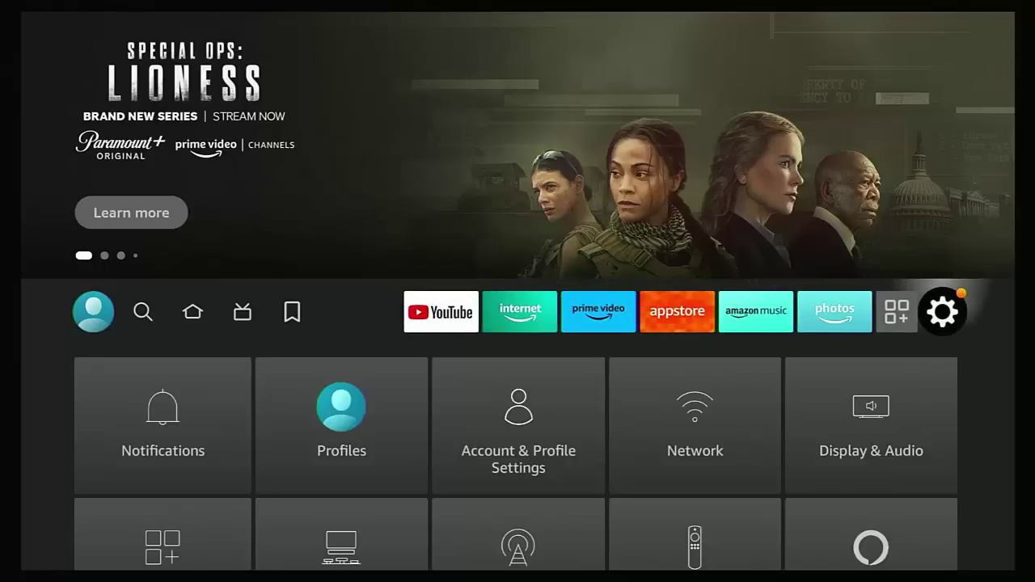
key(Down)
key(Down)
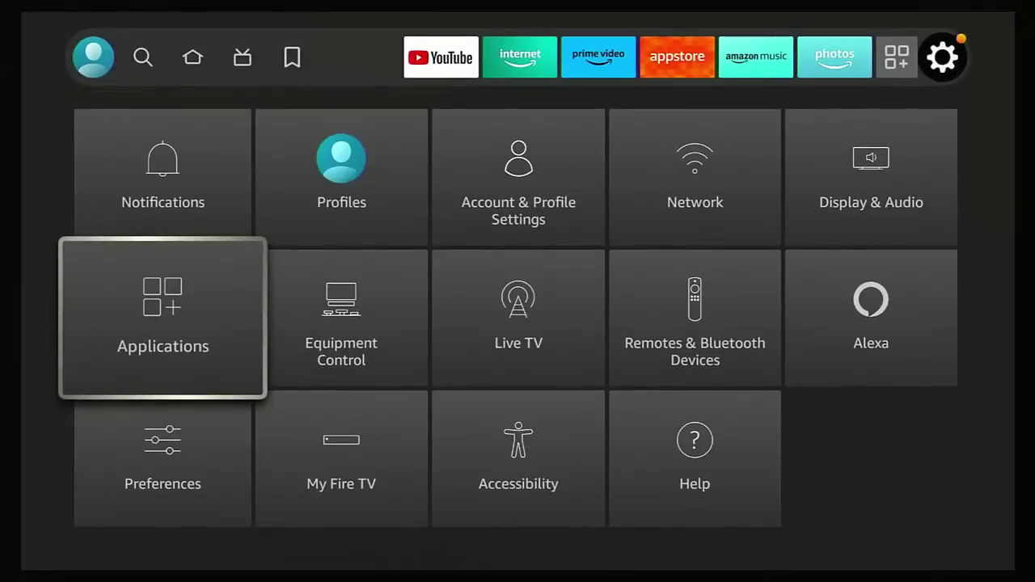
key(Return)
key(Down)
key(Down)
key(Down)
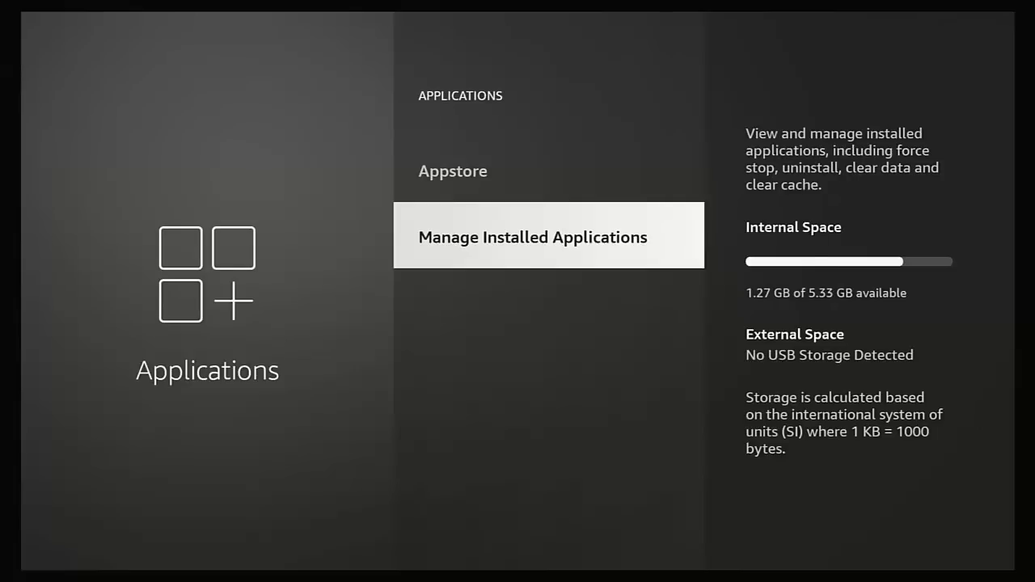
key(Escape)
key(Escape)
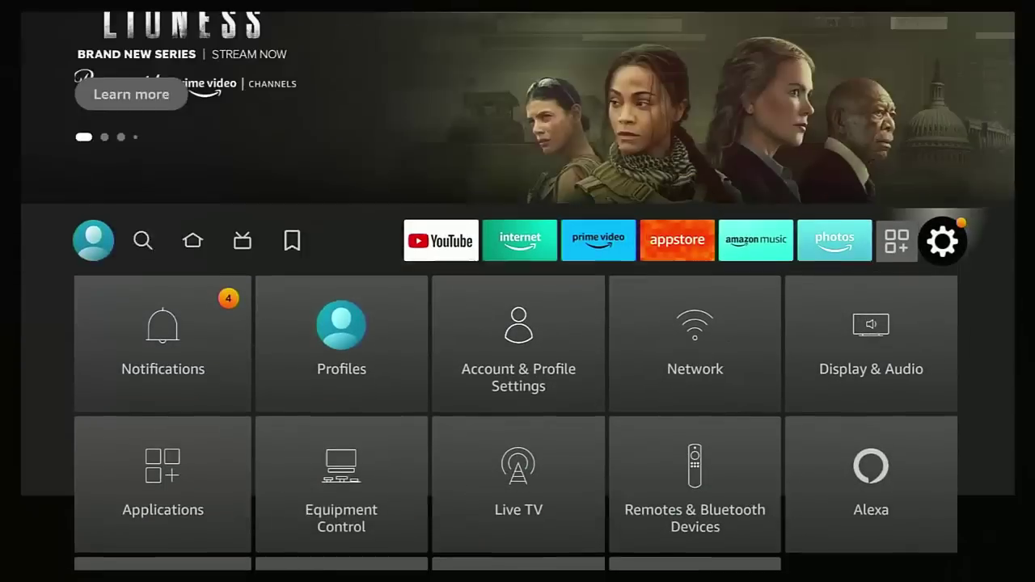
Step: Go back to the Home screen and bring up Recently Used Apps with Remote ADB Shell first
key(Home)
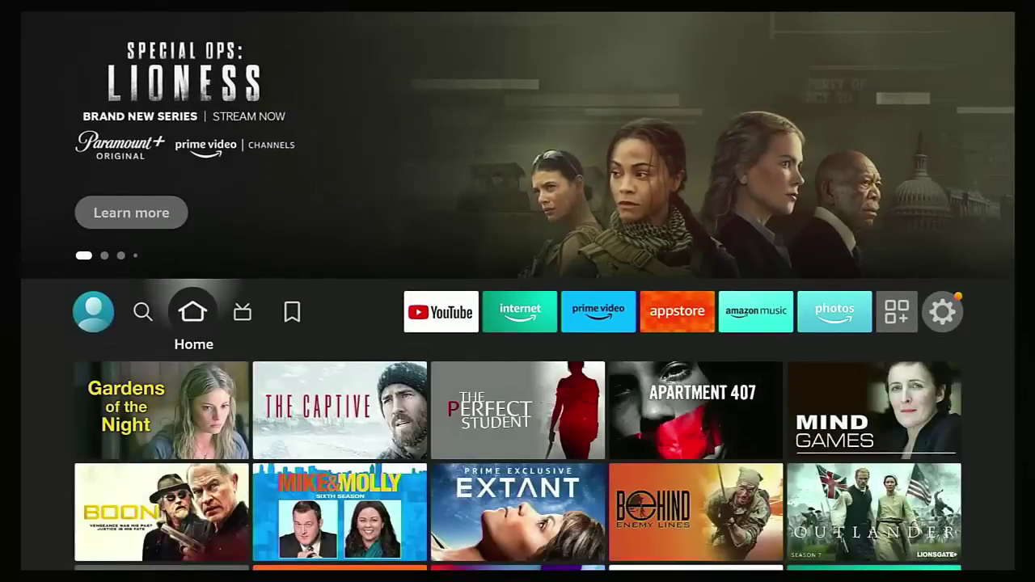
key(Down)
key(Down)
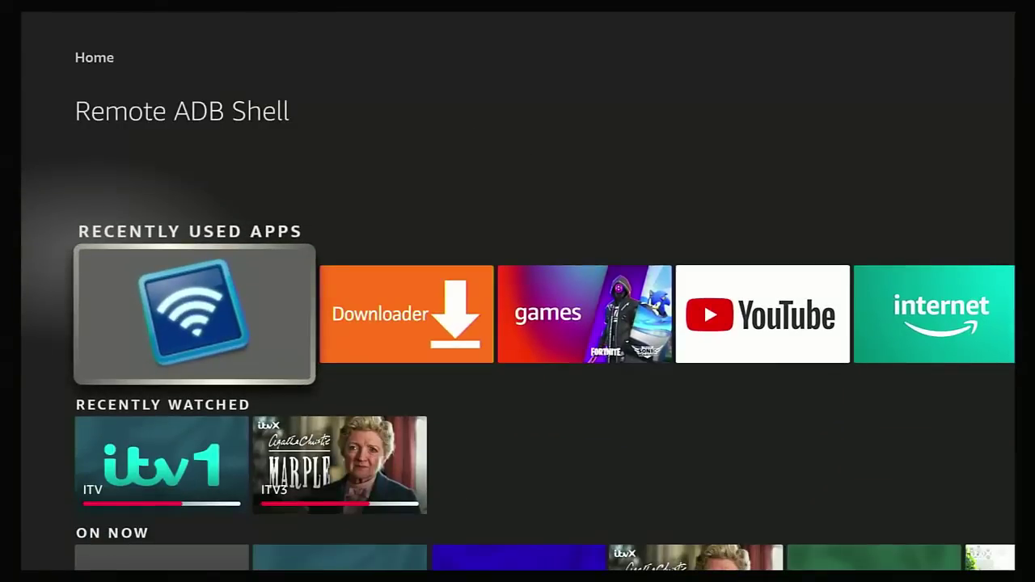